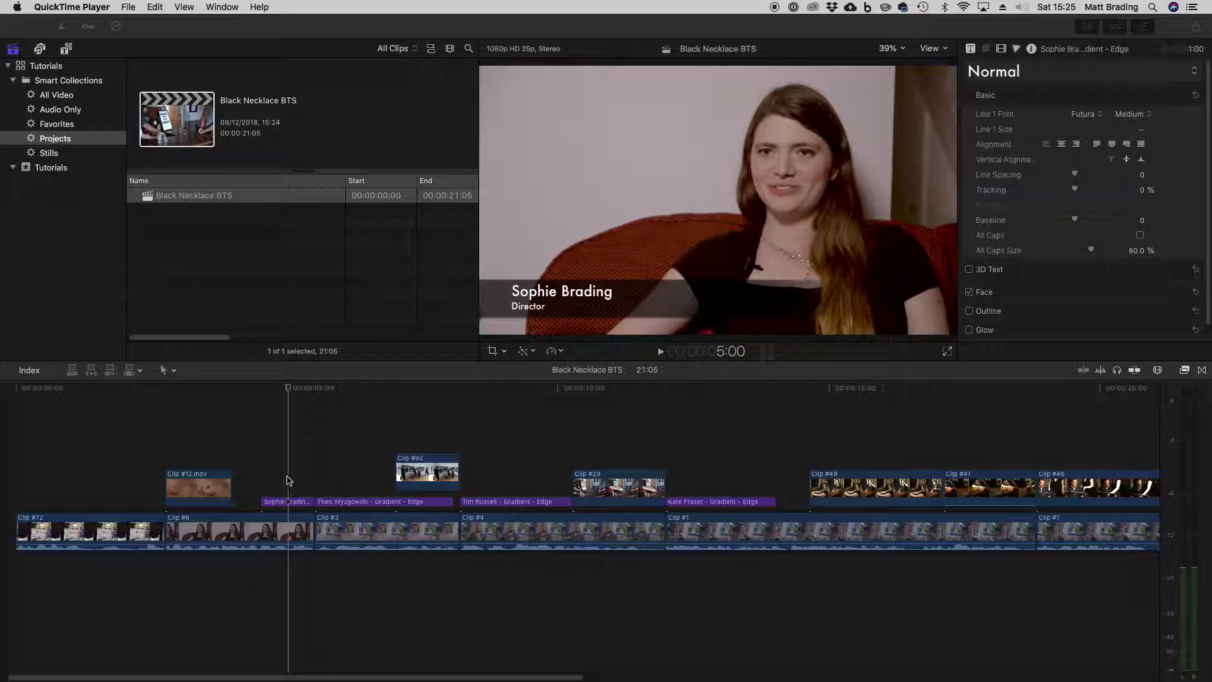
# Step: Switch to Final Cut Pro and park the playhead on the Clip #72 clapperboard shot
pyautogui.click(284, 390)
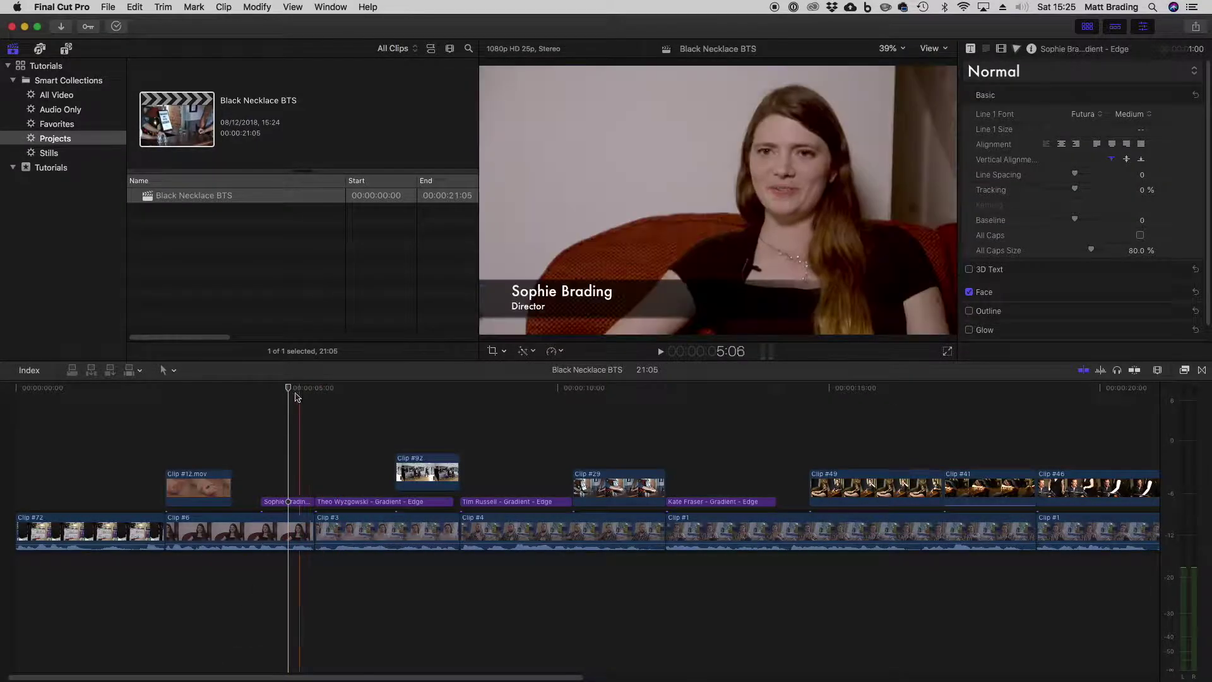
pyautogui.click(270, 400)
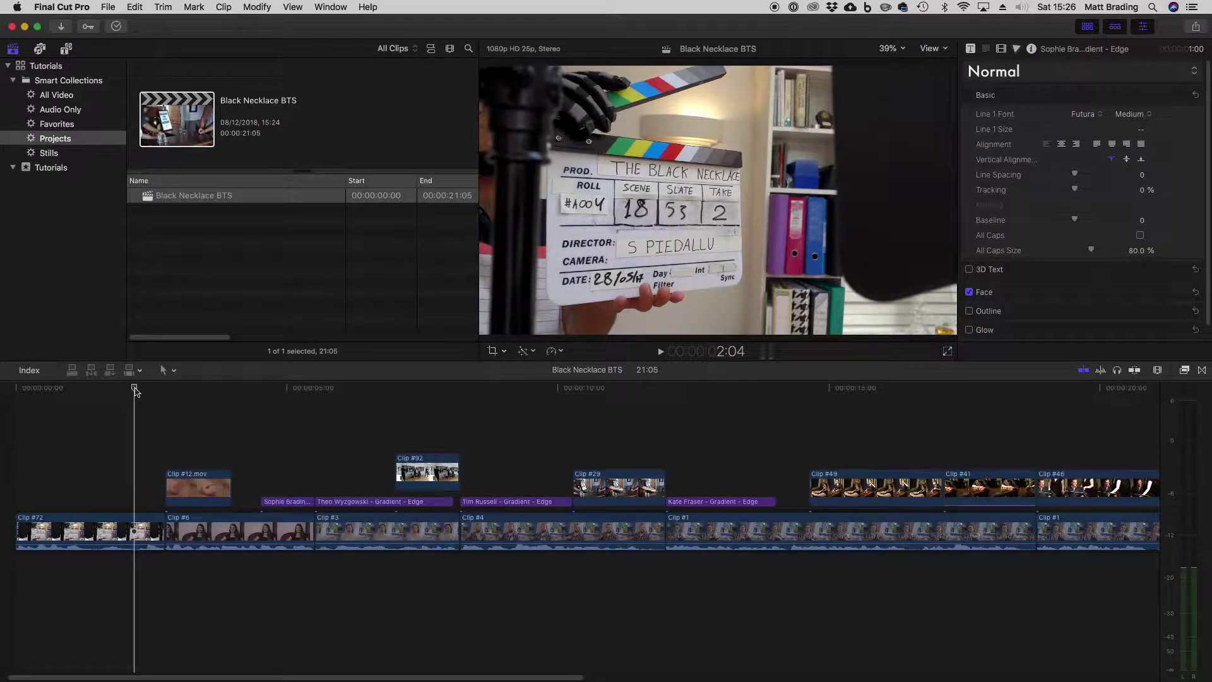
pyautogui.click(135, 390)
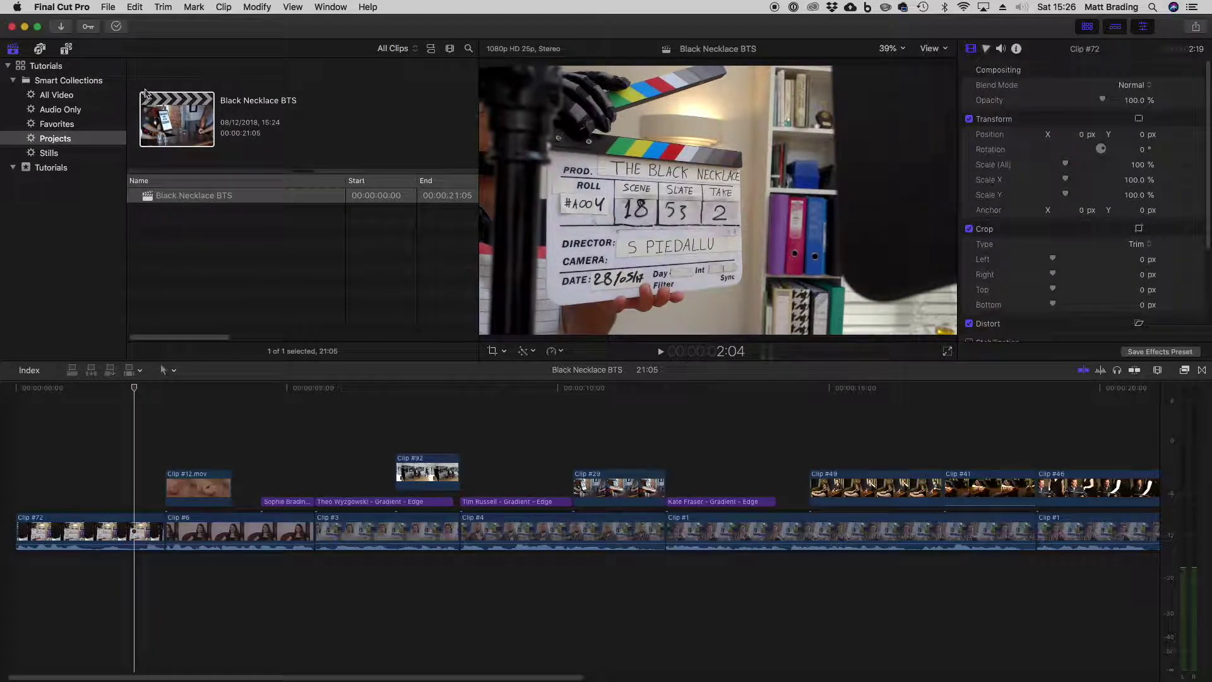
# Step: In Titles and Generators, select the Lower Thirds category and scroll through its title thumbnails
pyautogui.click(68, 49)
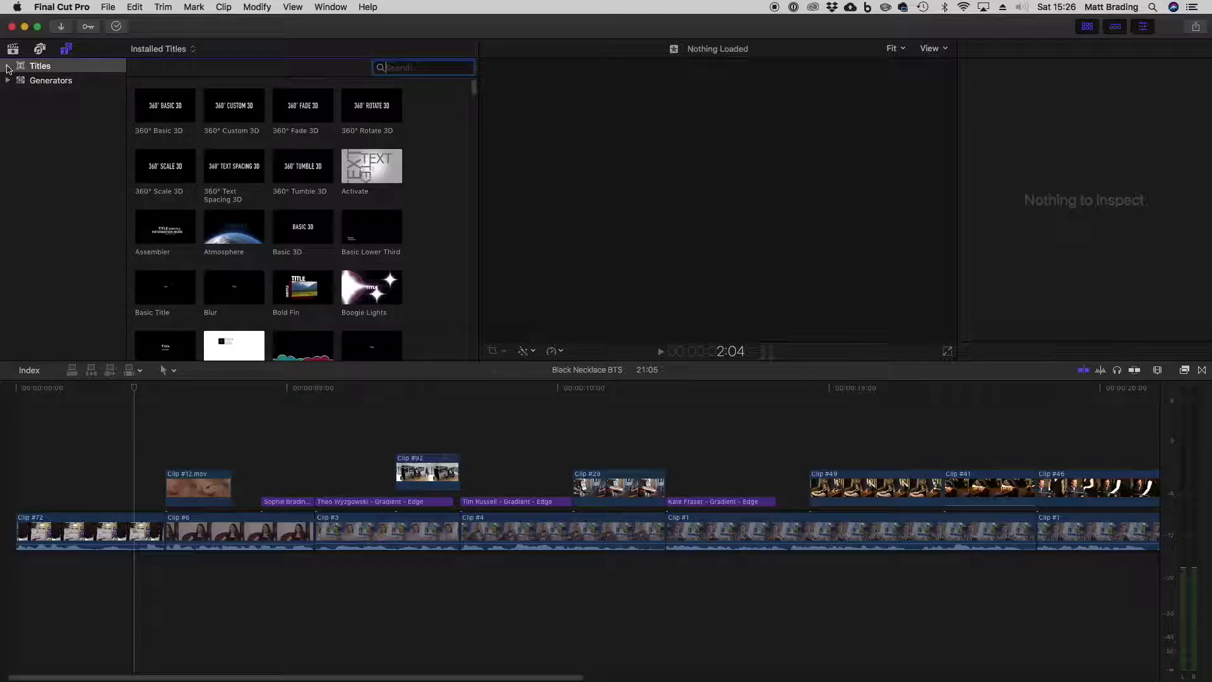
pyautogui.click(7, 67)
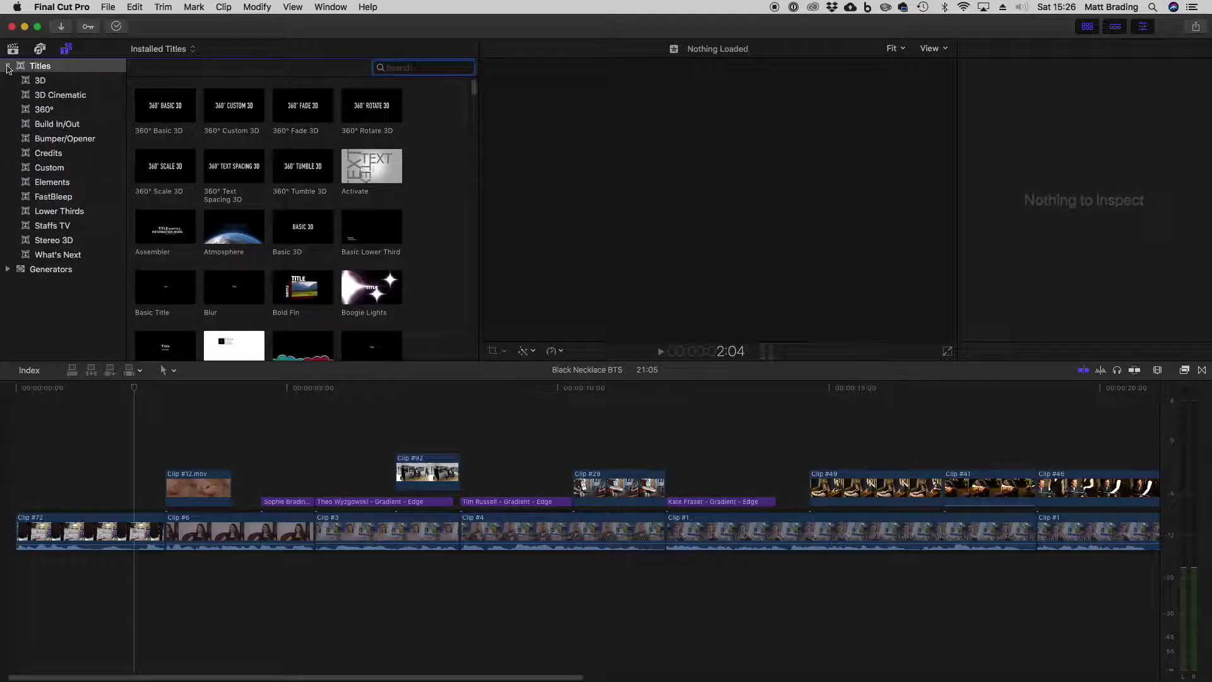
pyautogui.click(51, 214)
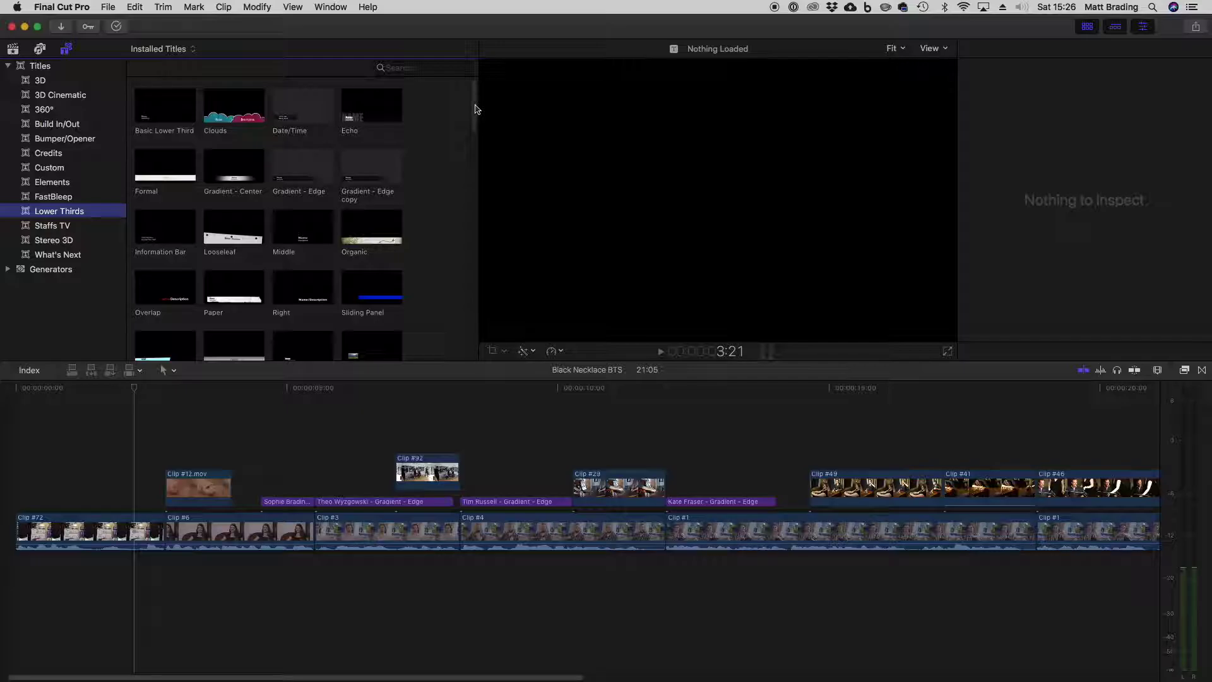
pyautogui.moveTo(474, 110); pyautogui.dragTo(472, 283)
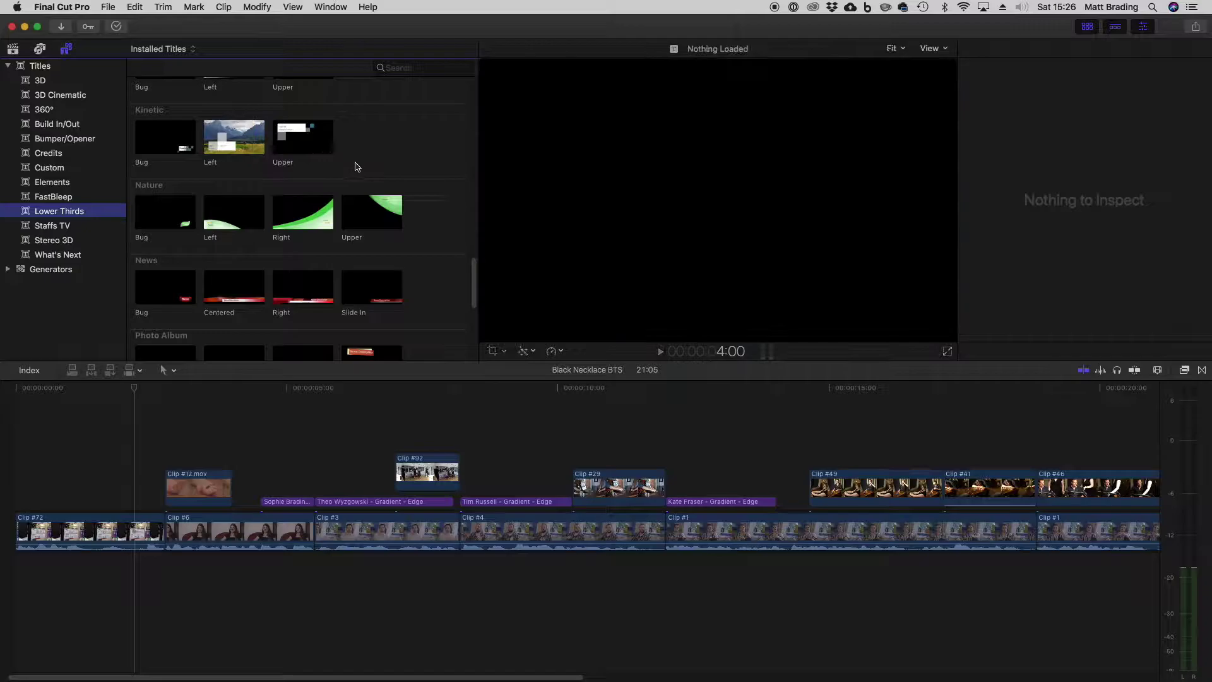
pyautogui.moveTo(476, 293); pyautogui.dragTo(463, 87)
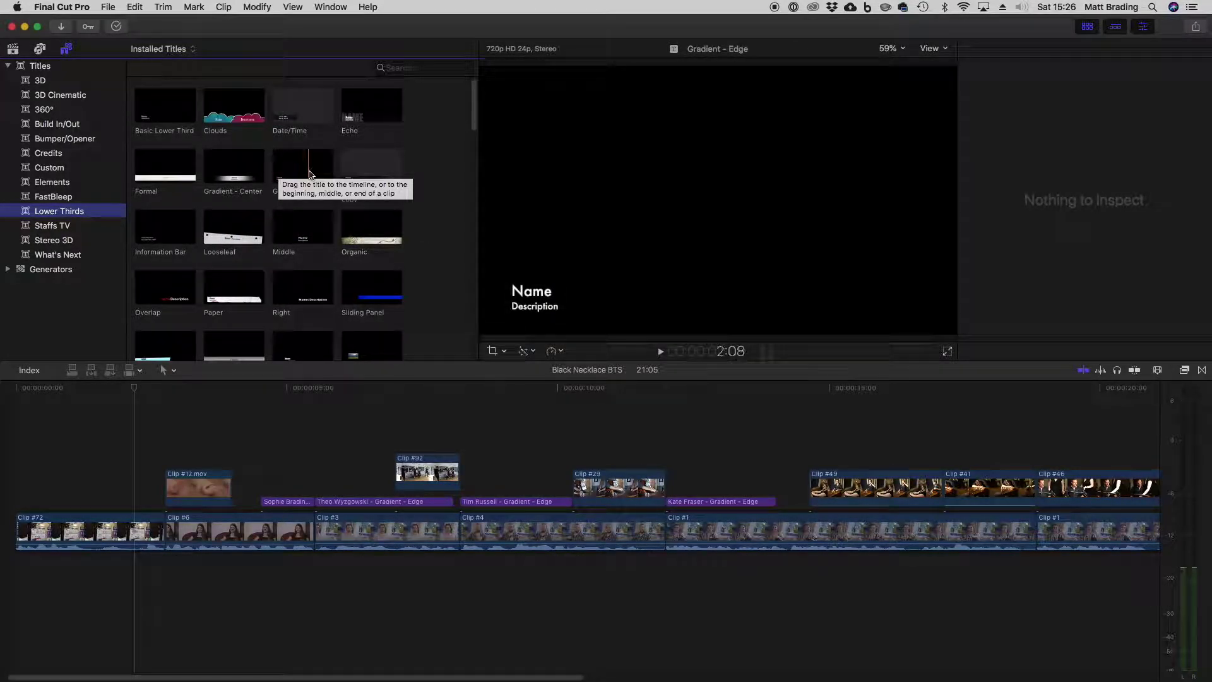
# Step: Place Gradient - Edge above Clip #72, play it back, and show its Title inspector settings
pyautogui.moveTo(295, 174); pyautogui.dragTo(82, 433)
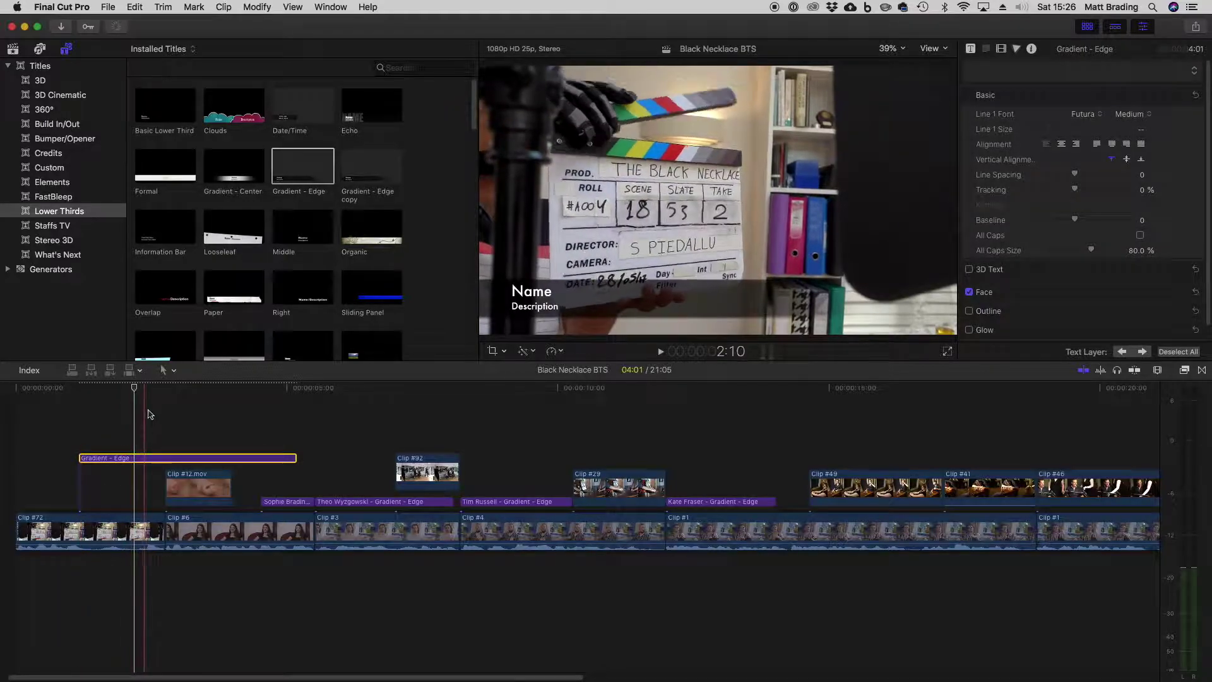
pyautogui.press('space')
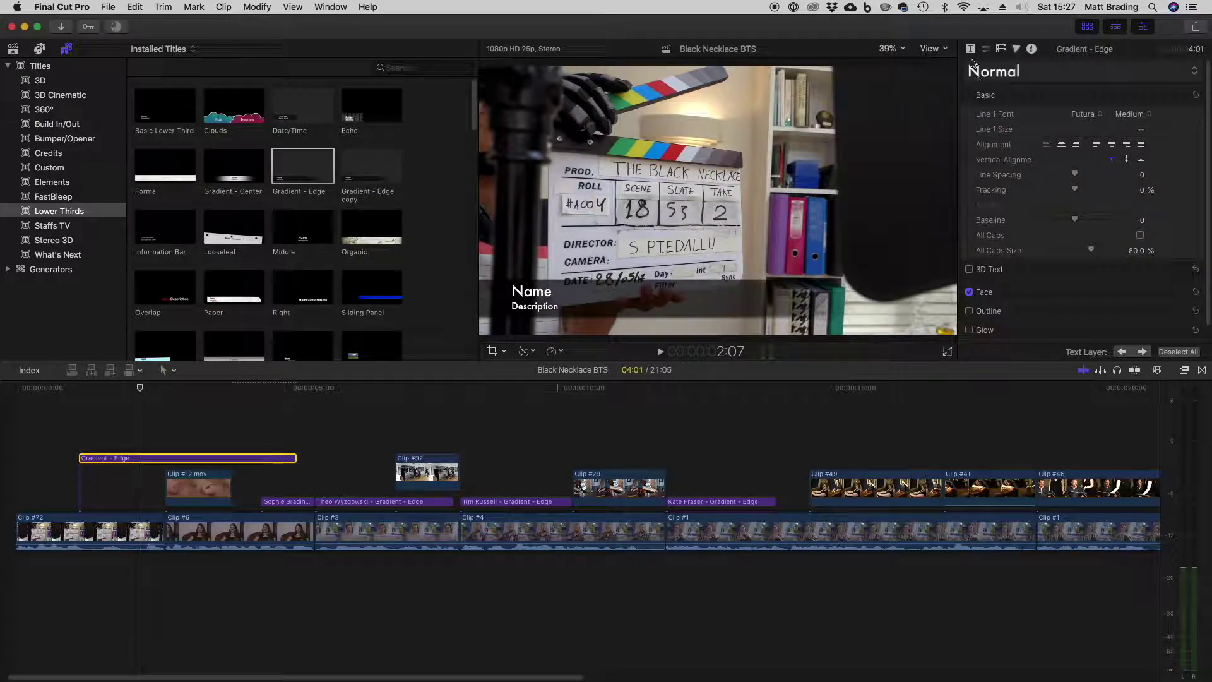
pyautogui.click(972, 50)
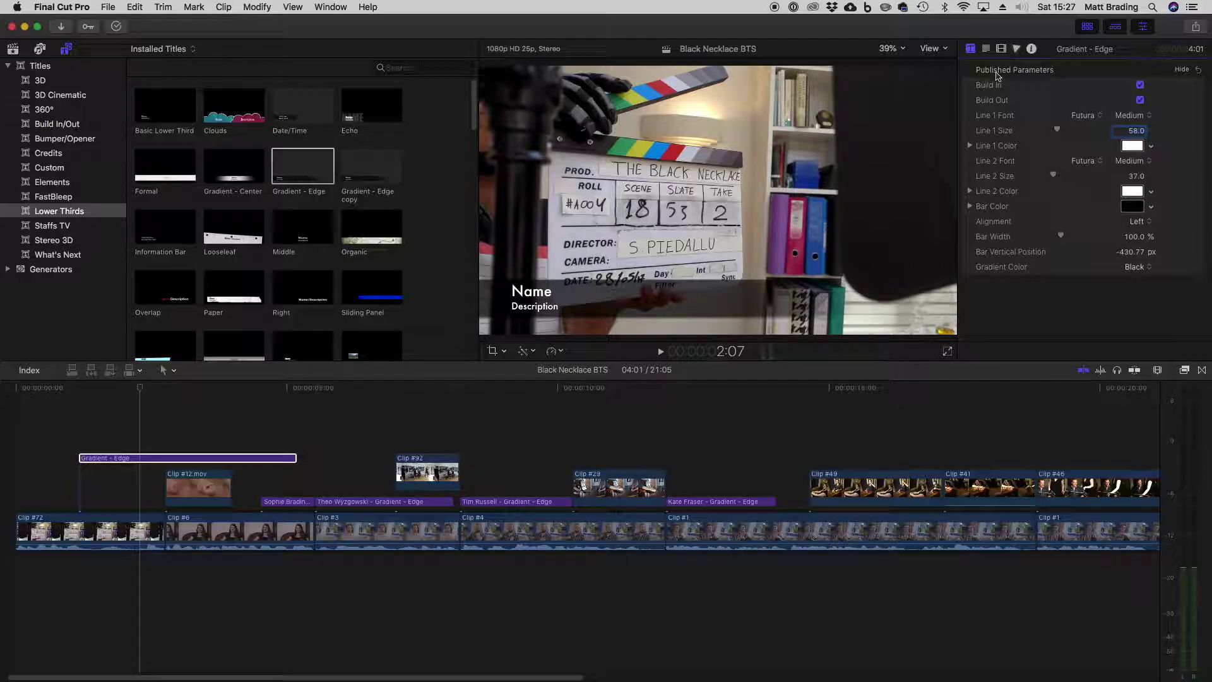
# Step: Set the title's Bar Color to Midnight blue
pyautogui.click(1132, 207)
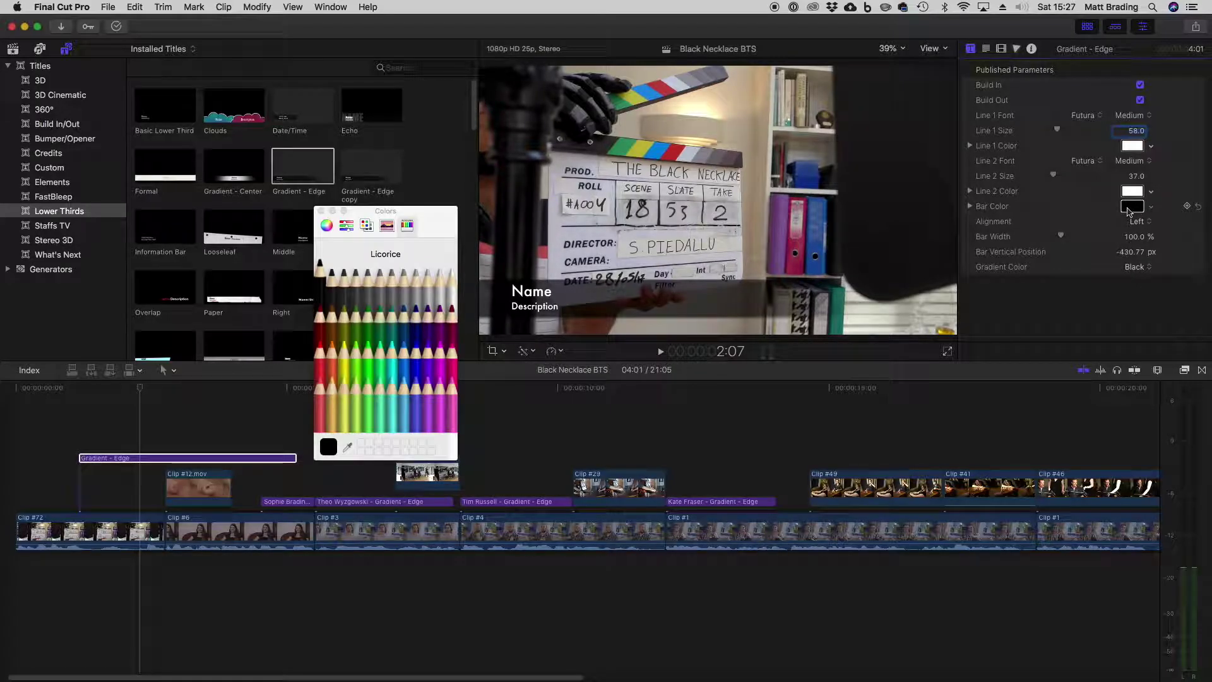
pyautogui.click(398, 353)
pyautogui.click(414, 315)
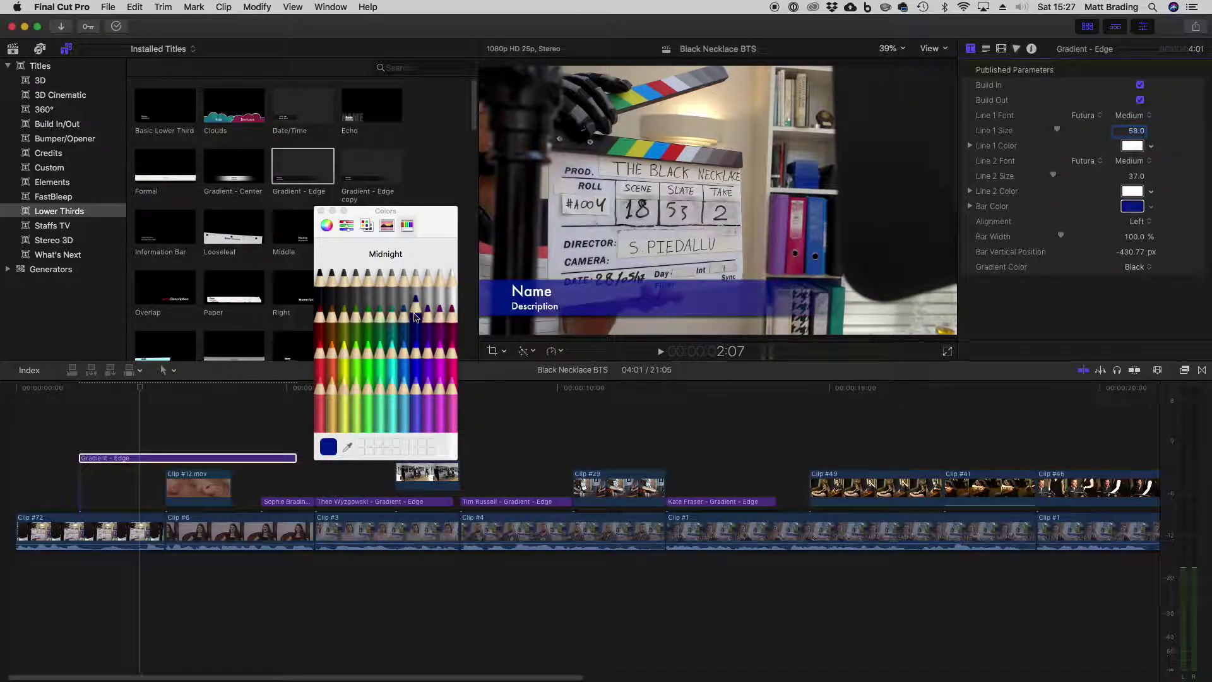
pyautogui.click(322, 211)
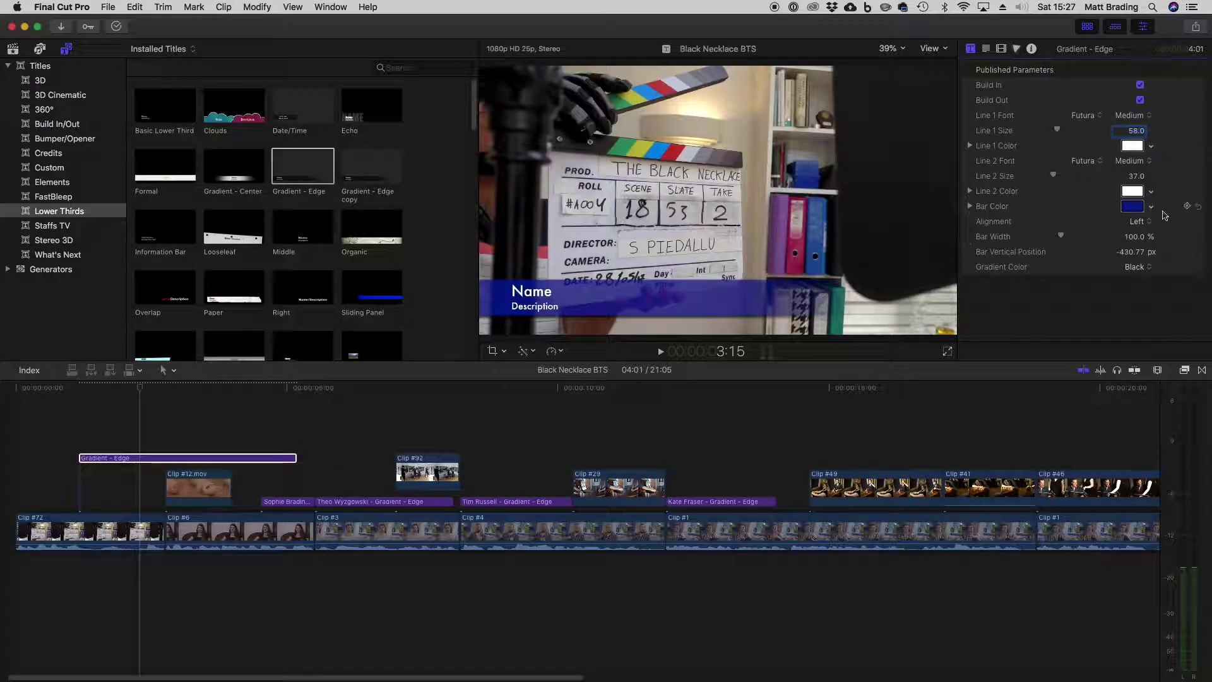
# Step: Set both Line 1 Font and Line 2 Font to Flatbush
pyautogui.click(1086, 116)
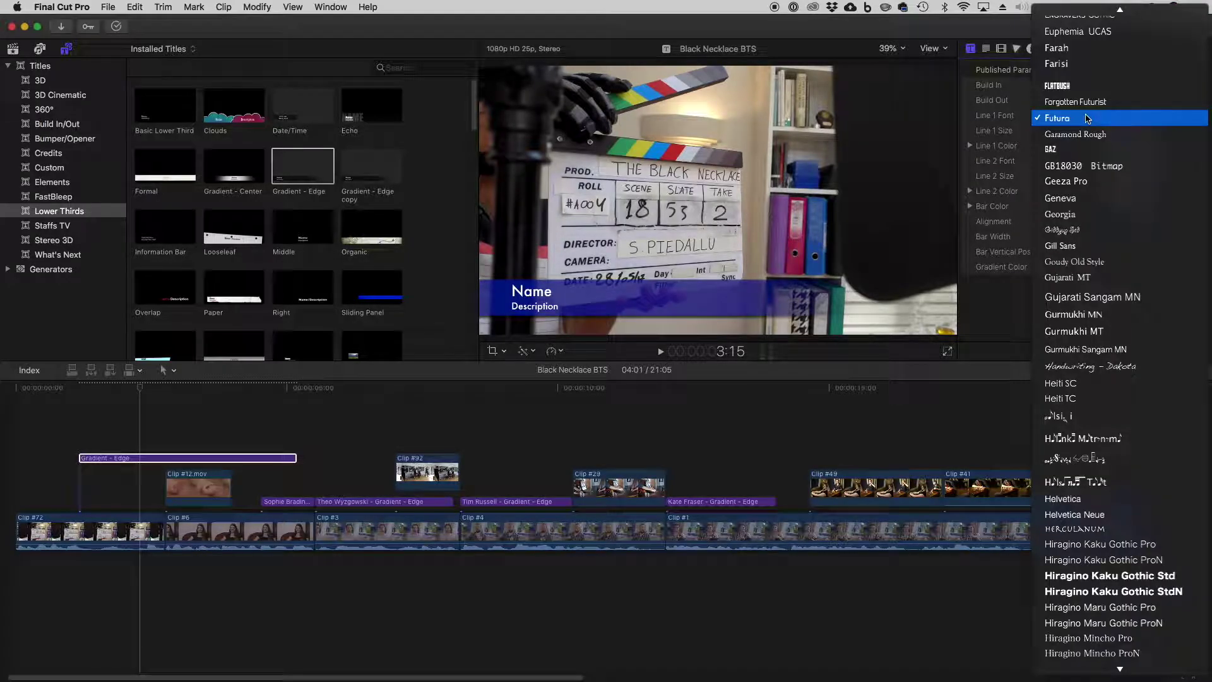
pyautogui.click(1074, 86)
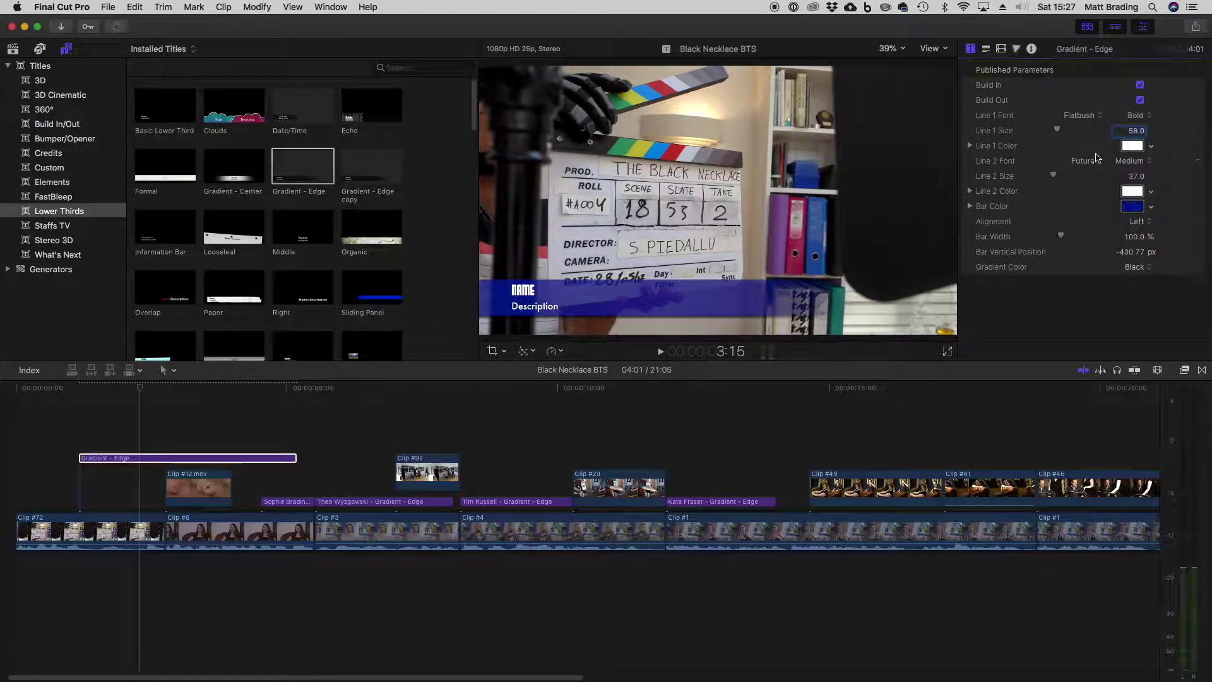
pyautogui.click(1092, 161)
pyautogui.click(1088, 132)
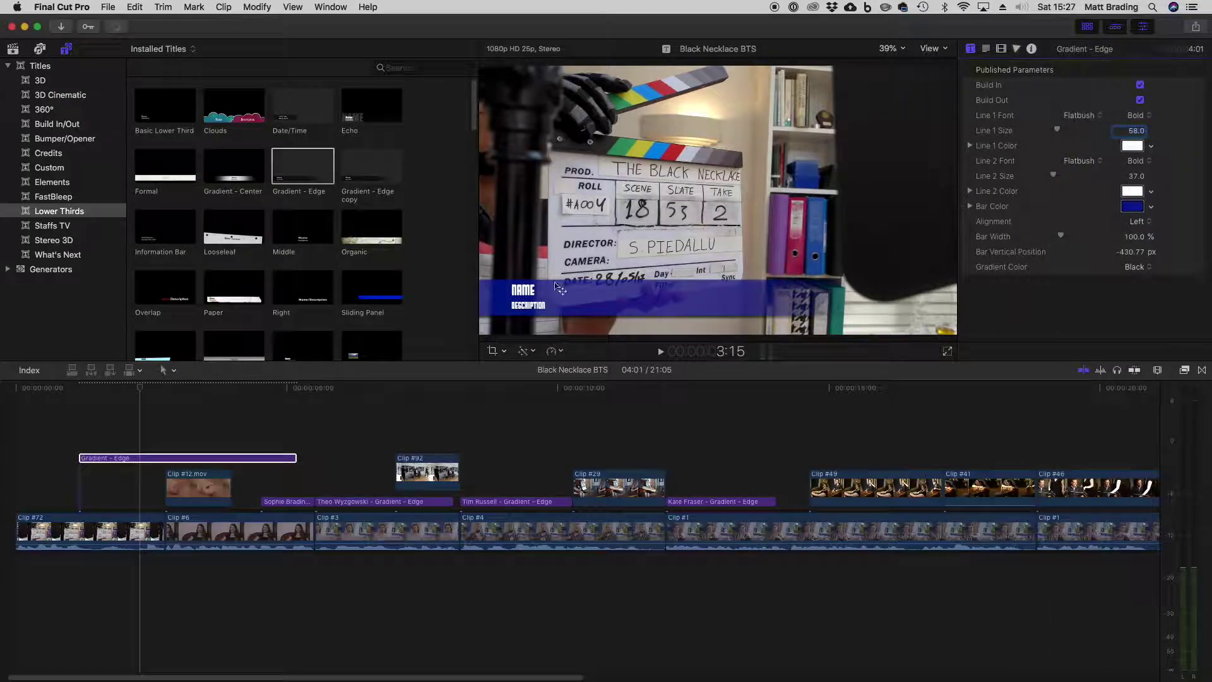
# Step: Enter 'Behind The Scenes' as the name line and 'Typing!' as the description line
pyautogui.doubleClick(519, 292)
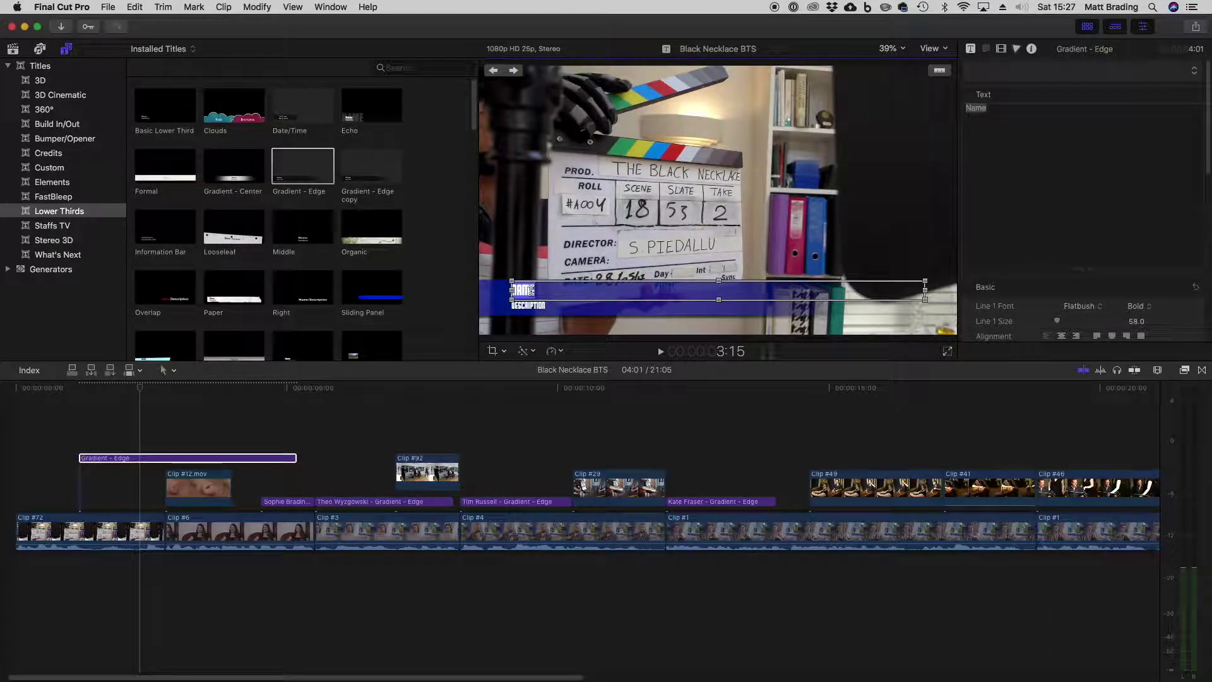
pyautogui.write('Behind')
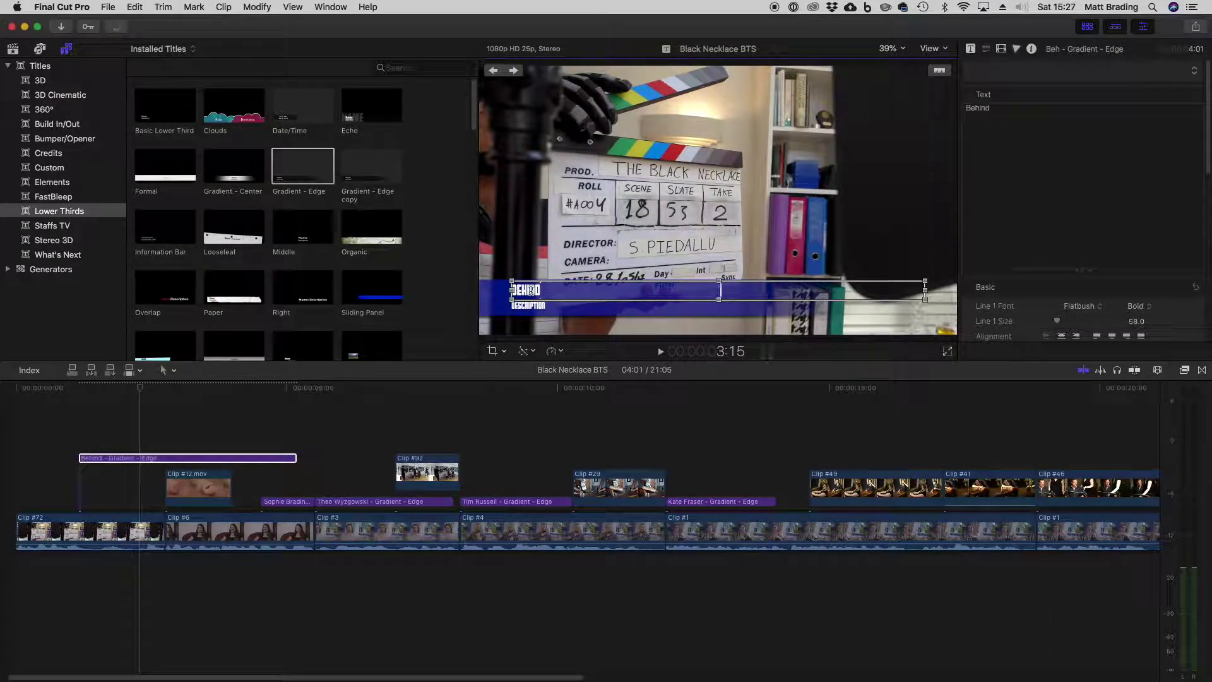
pyautogui.write(' The Scenes')
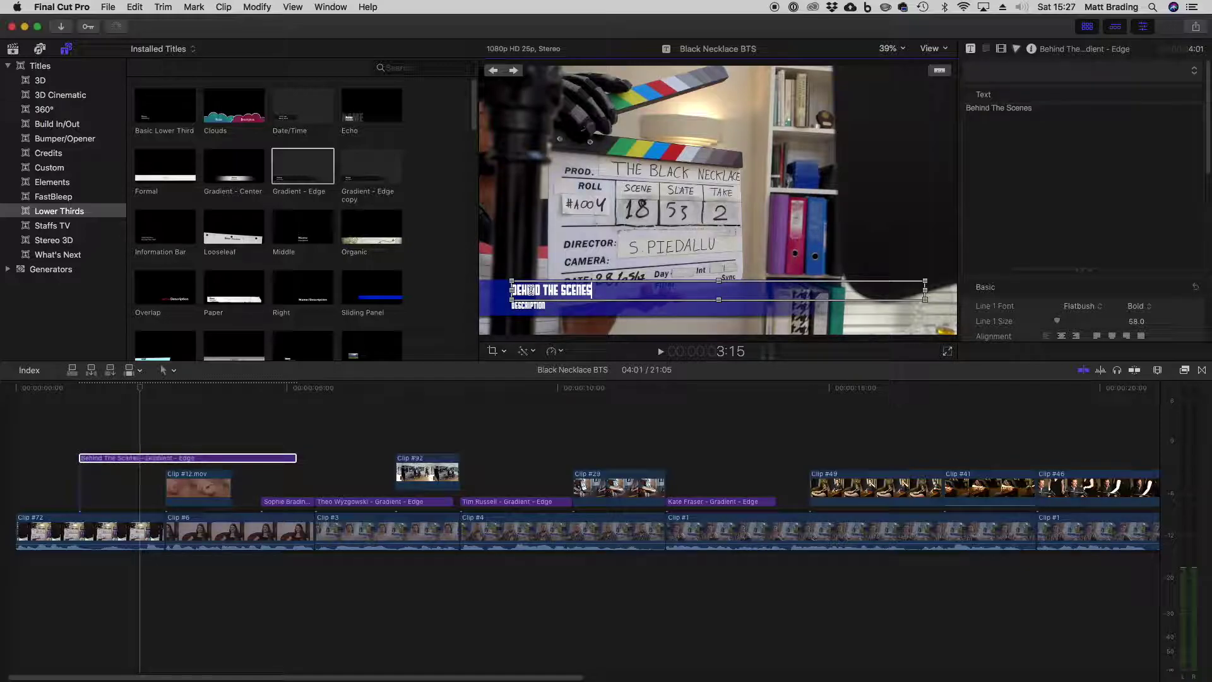
pyautogui.doubleClick(535, 306)
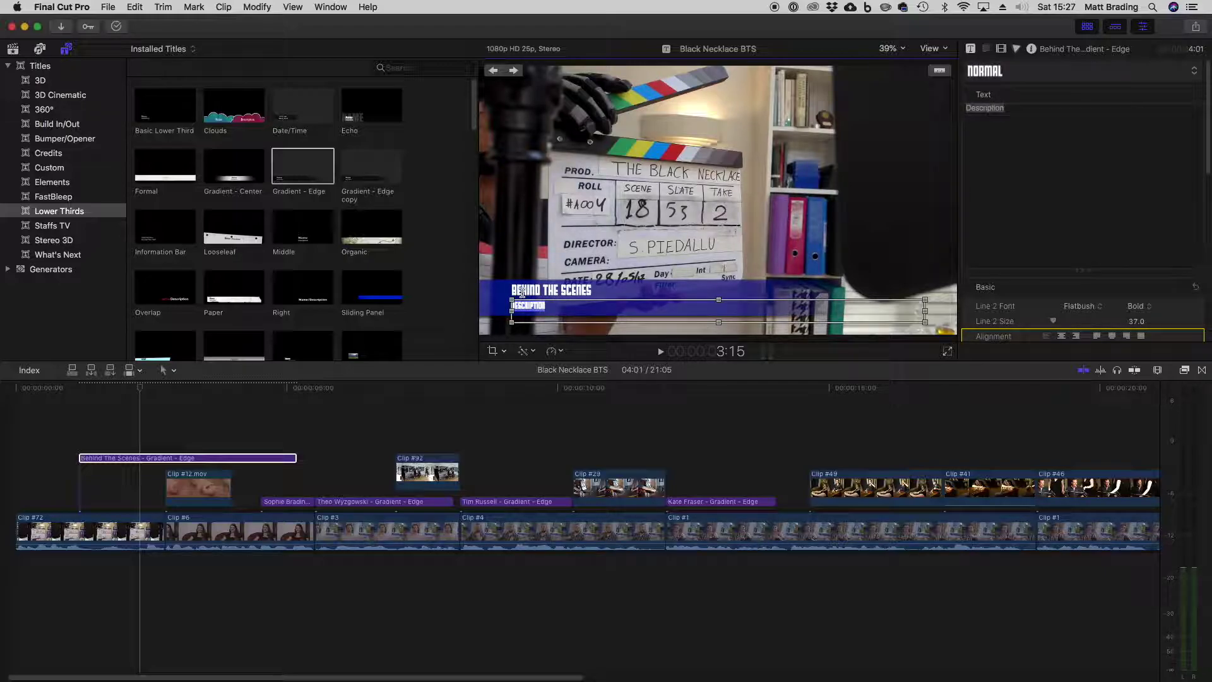
pyautogui.press('BackSpace')
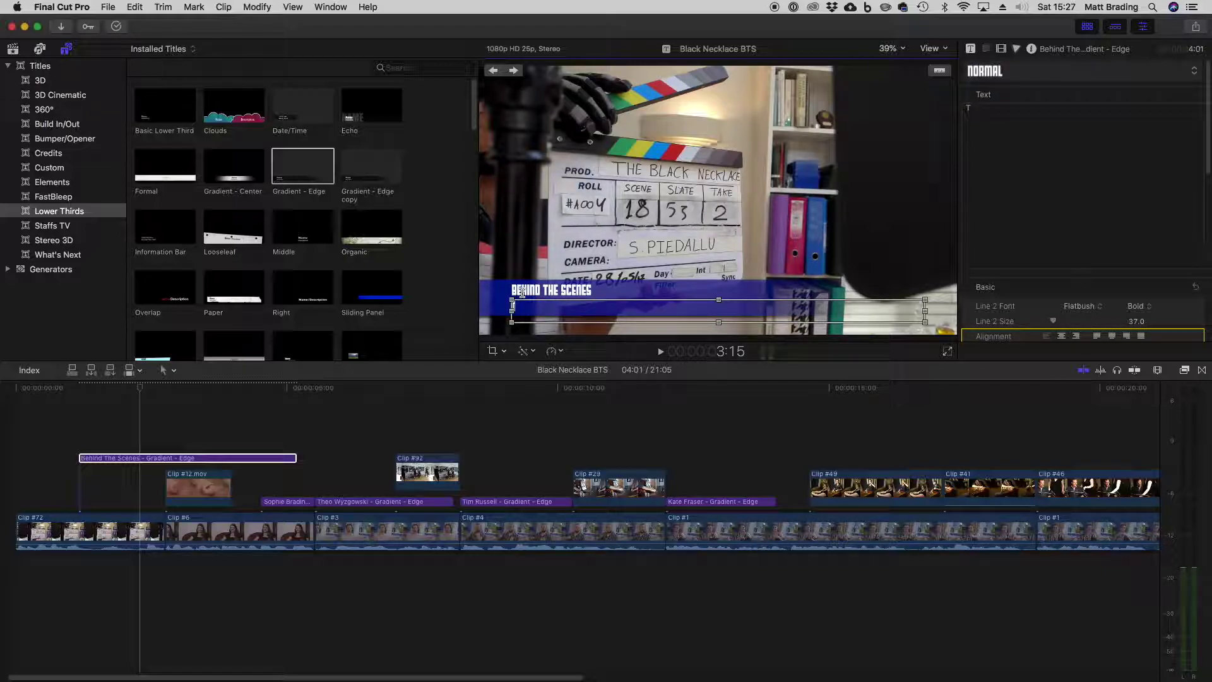
pyautogui.write('Typing!')
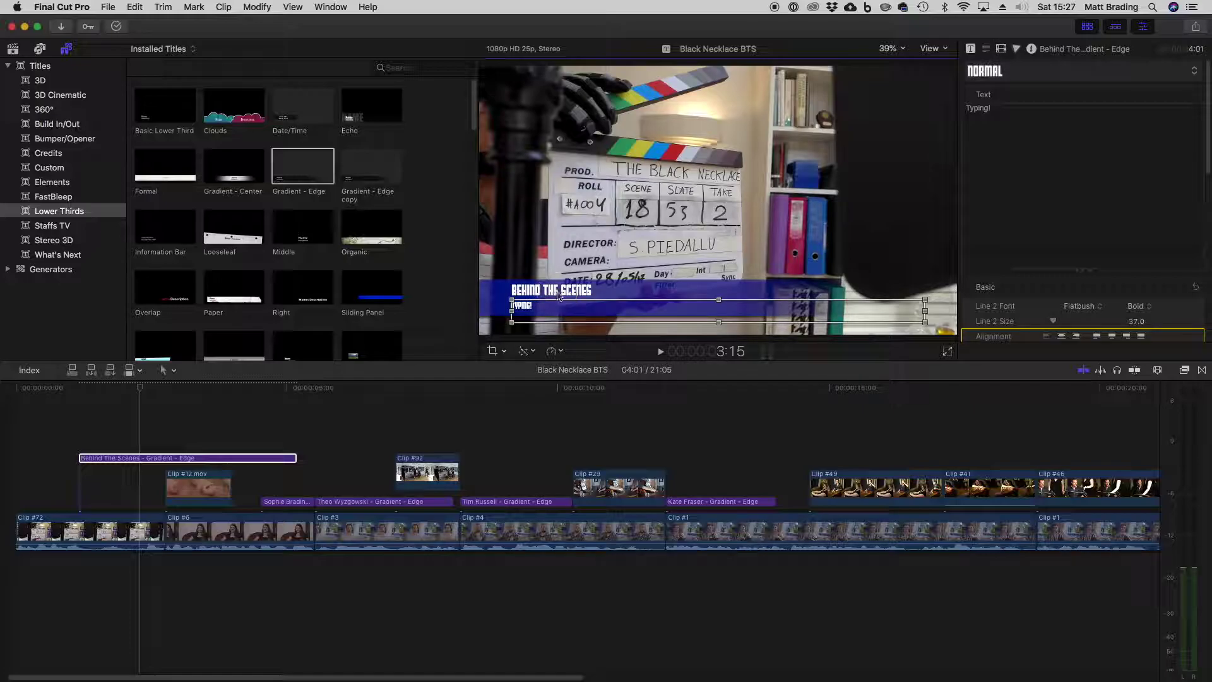
# Step: Try centring the second line, return it to left alignment, and reshow the Title settings
pyautogui.scroll(-5, 1200, 183)
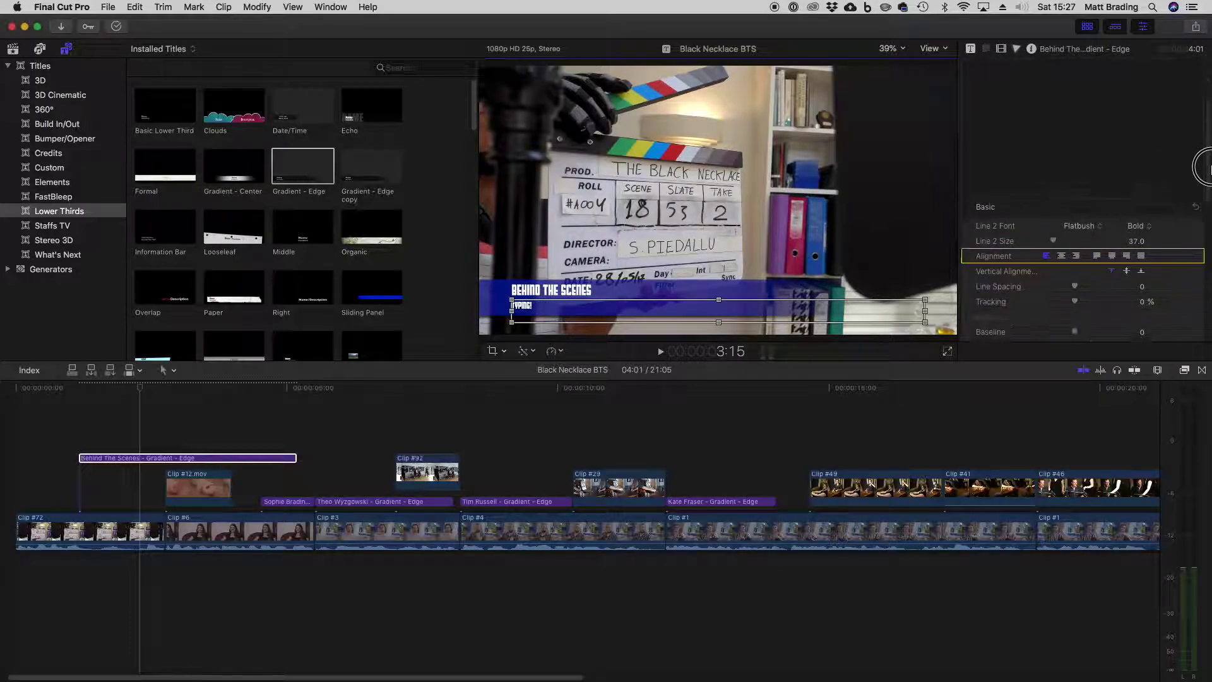
pyautogui.scroll(-2, 1203, 192)
pyautogui.click(1061, 137)
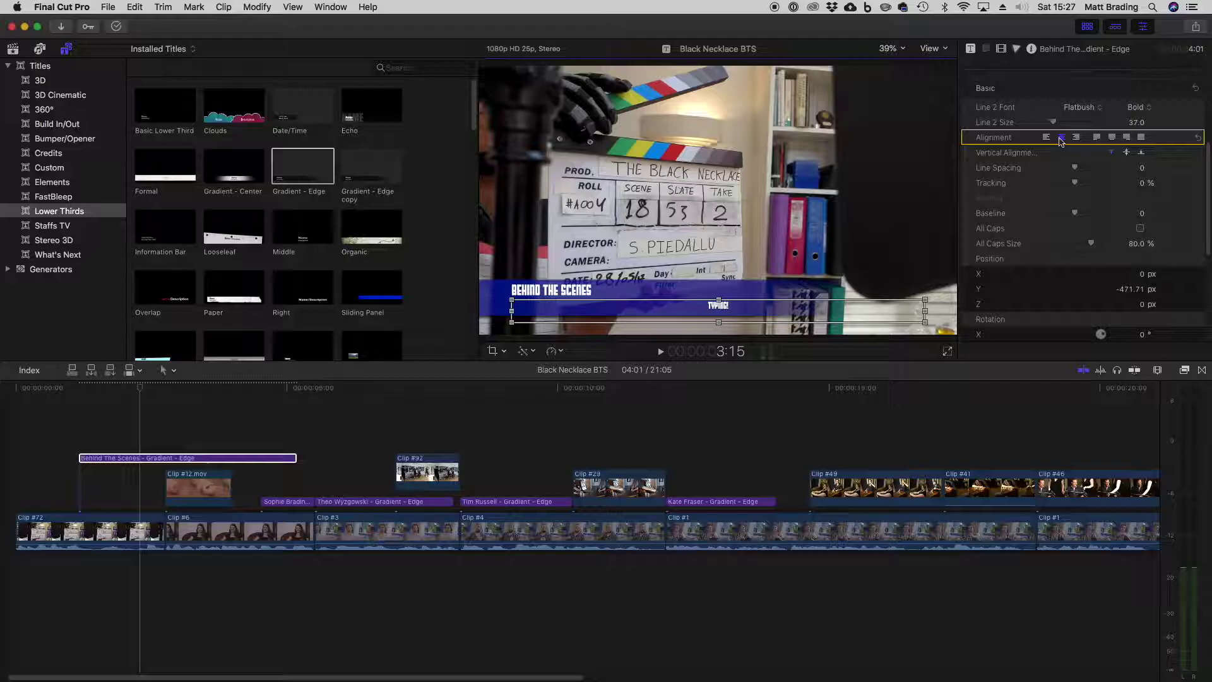
pyautogui.click(1048, 137)
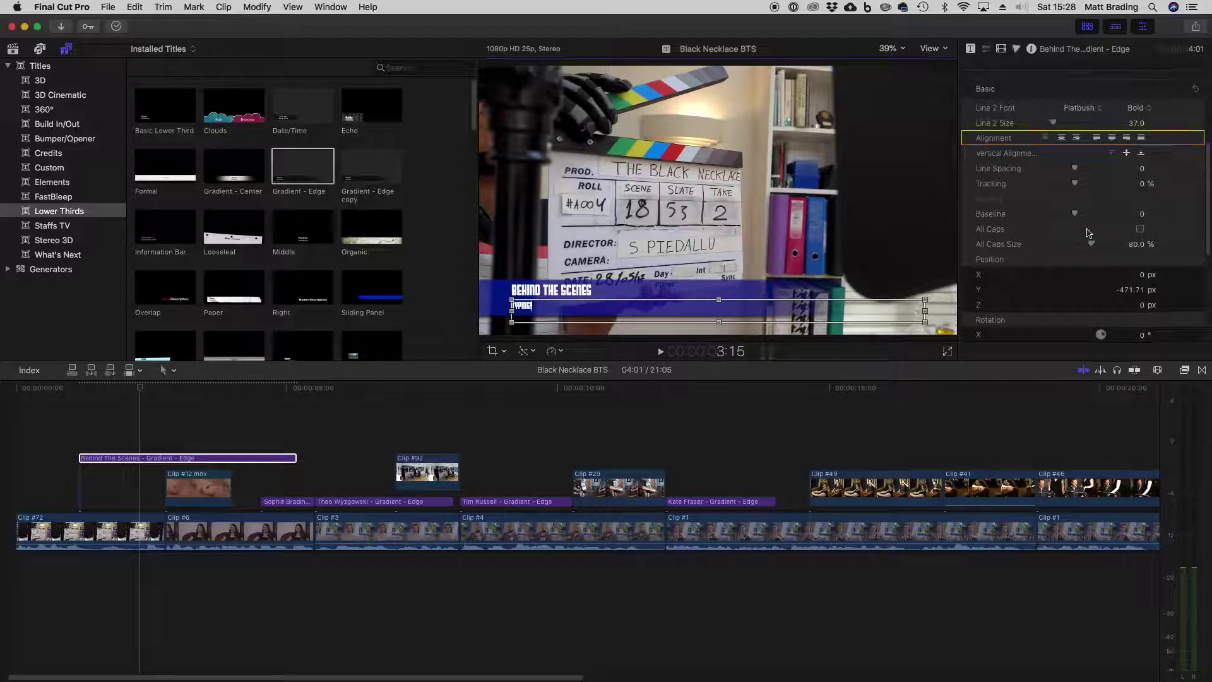
pyautogui.scroll(-8, 1074, 240)
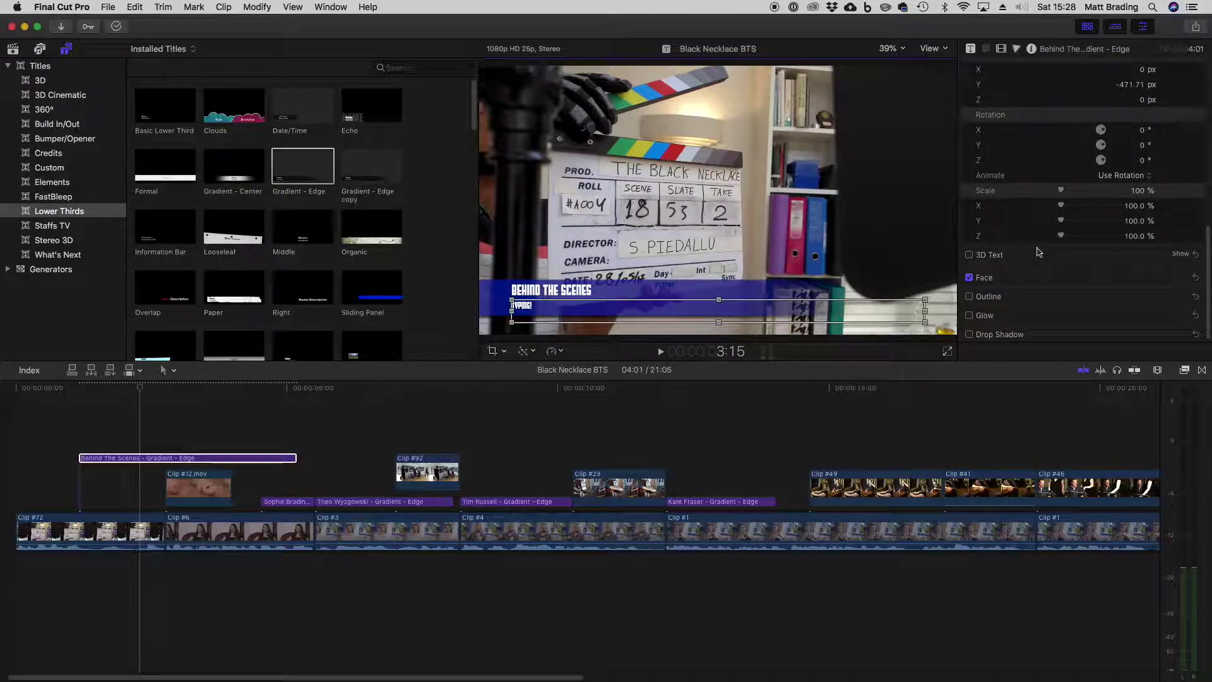
pyautogui.click(971, 48)
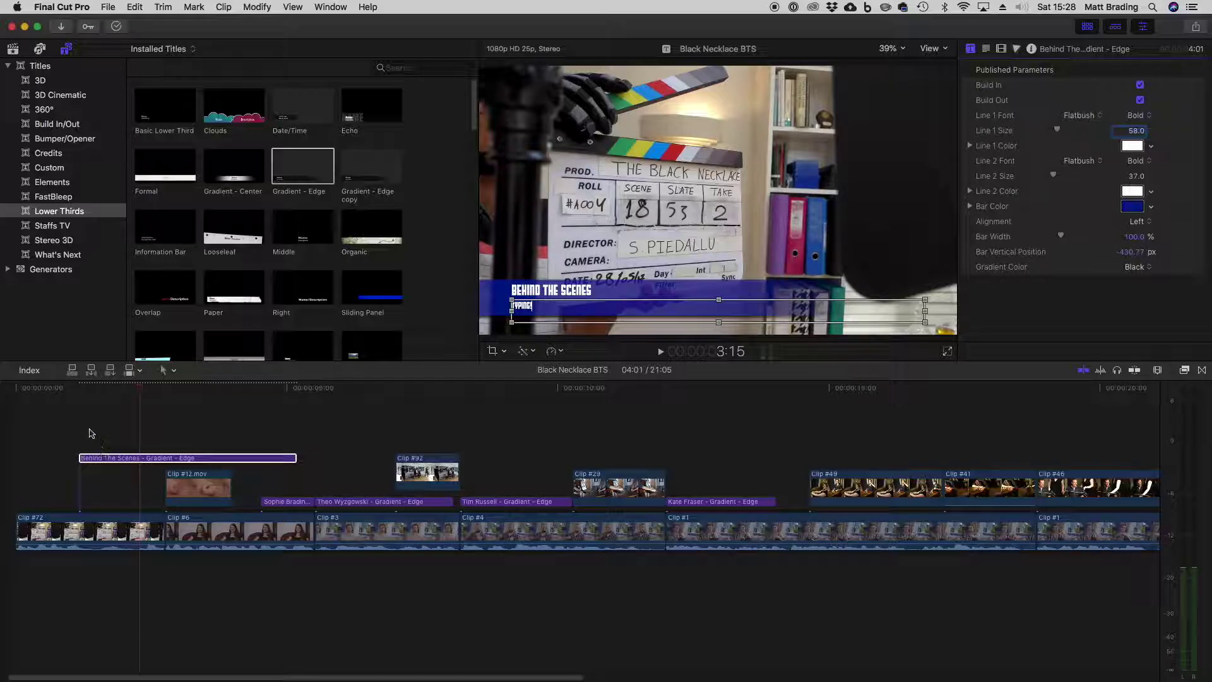
# Step: Preview the title with Build In off and on, then trim it to end at the clapperboard cut
pyautogui.click(81, 392)
pyautogui.moveTo(81, 392)
pyautogui.mouseDown()
pyautogui.moveTo(330, 394)
pyautogui.moveTo(84, 394)
pyautogui.mouseUp()
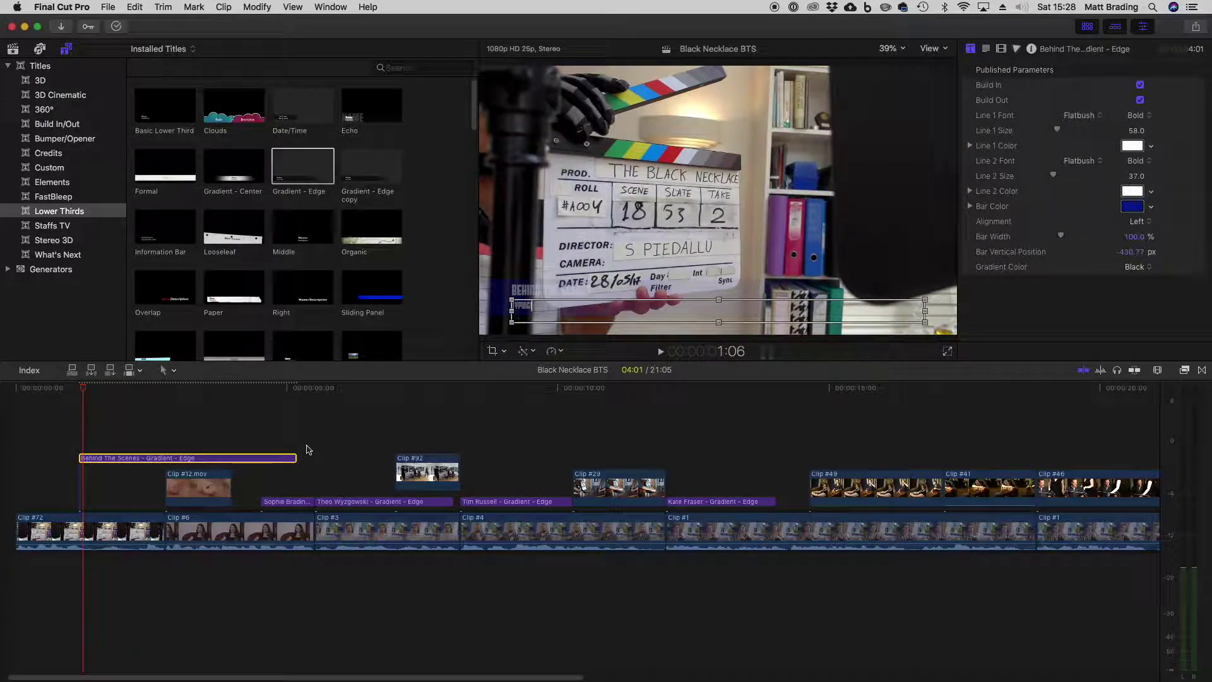
pyautogui.click(1140, 86)
pyautogui.moveTo(81, 393); pyautogui.dragTo(109, 396)
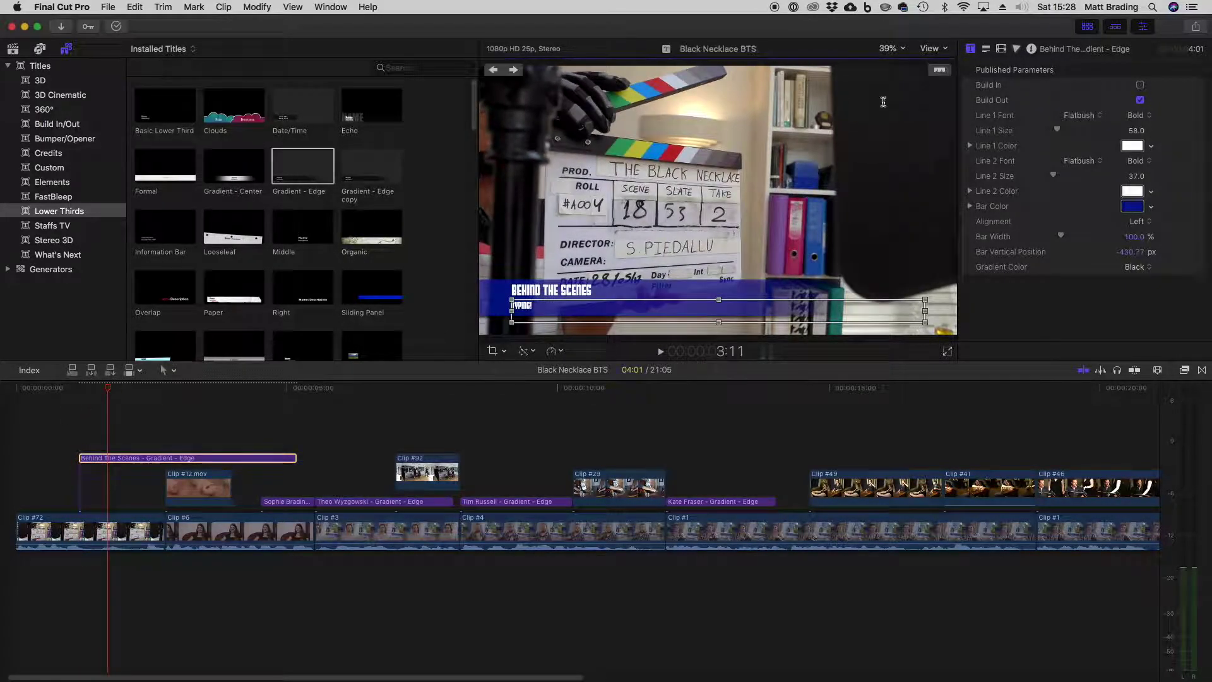
pyautogui.click(1140, 85)
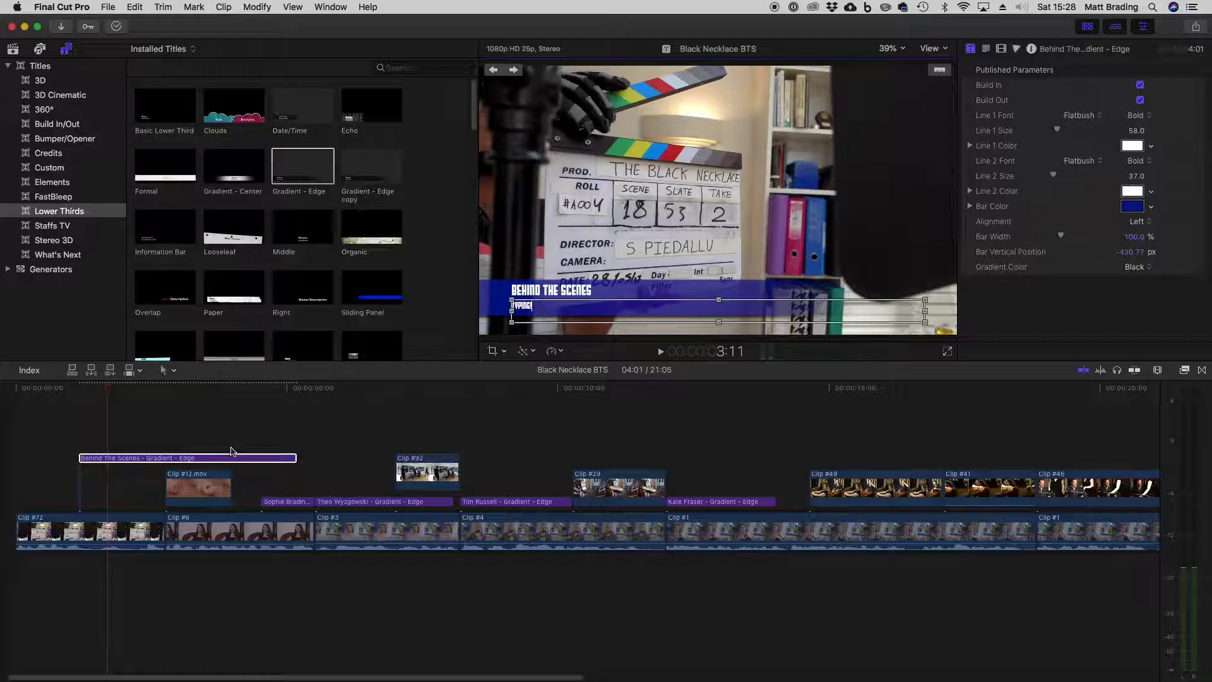
pyautogui.moveTo(294, 456); pyautogui.dragTo(161, 461)
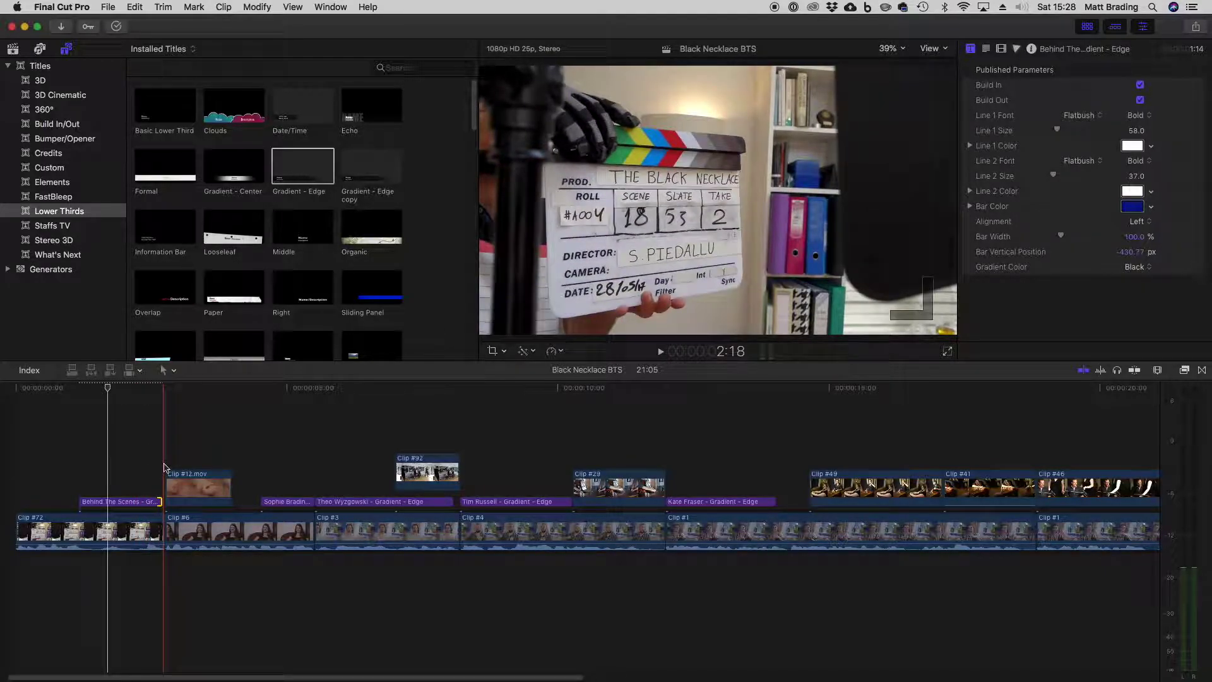
# Step: Create an editable Gradient - Edge copy using Open a copy in Motion
pyautogui.click(120, 501)
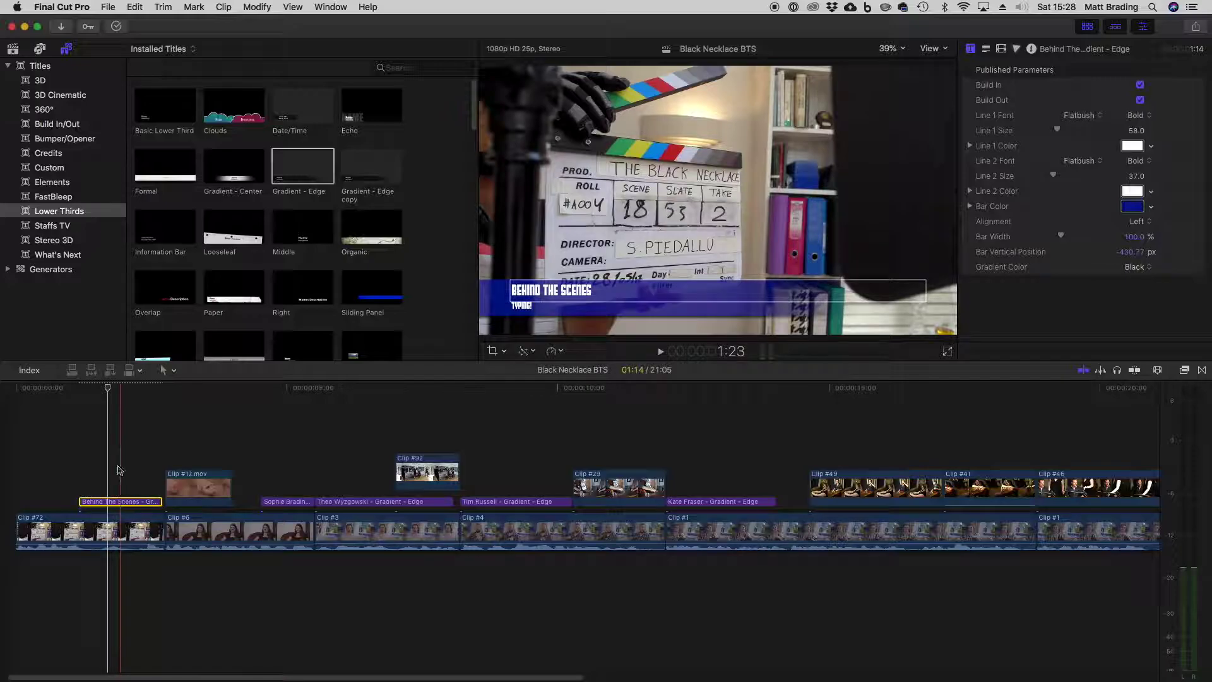
pyautogui.click(133, 389)
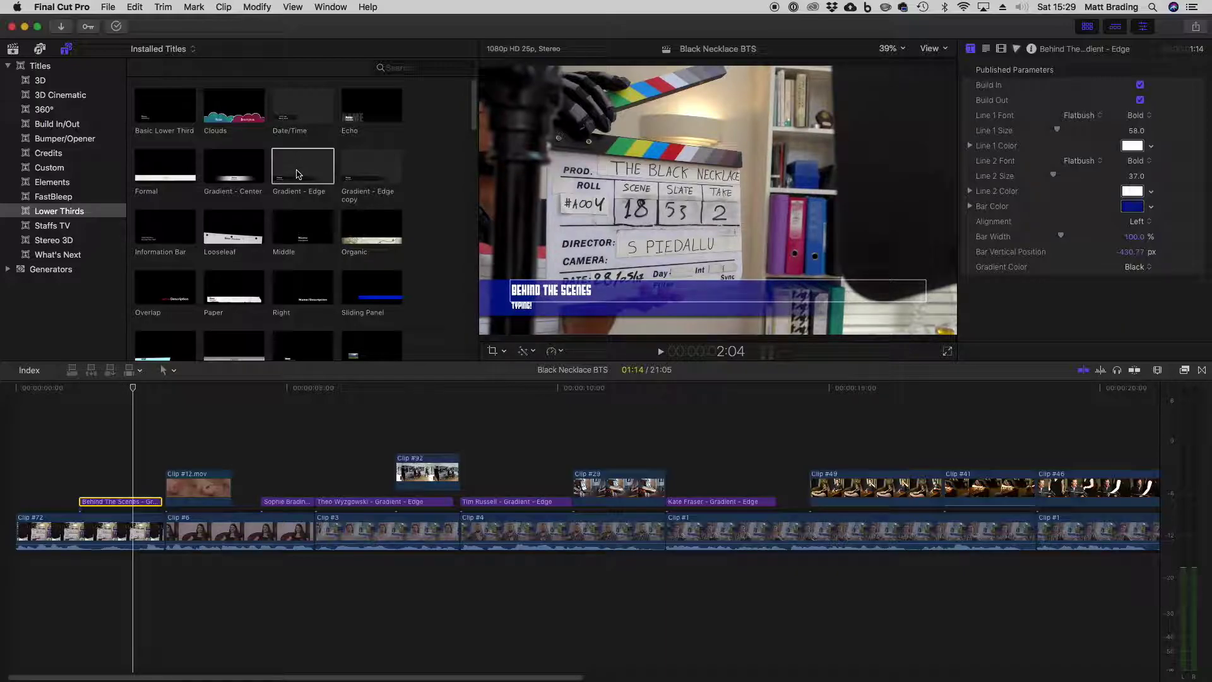
pyautogui.rightClick(299, 174)
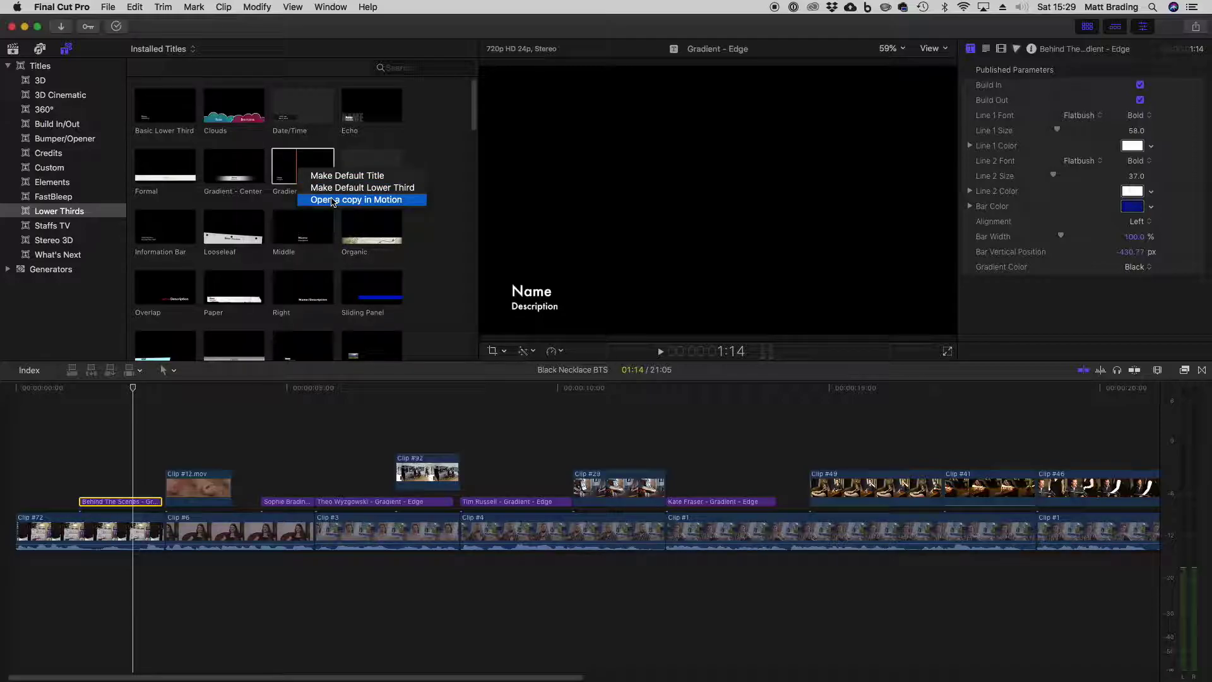
pyautogui.click(333, 202)
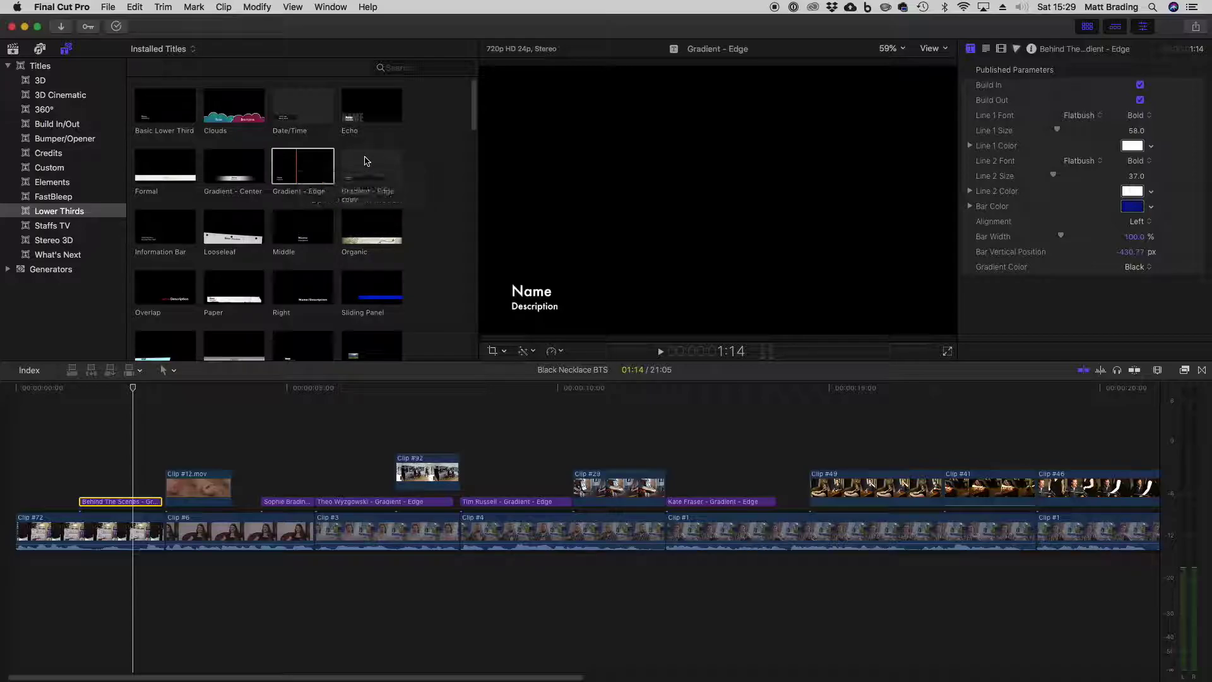
# Step: Open the Gradient - Edge copy template in Motion
pyautogui.rightClick(372, 161)
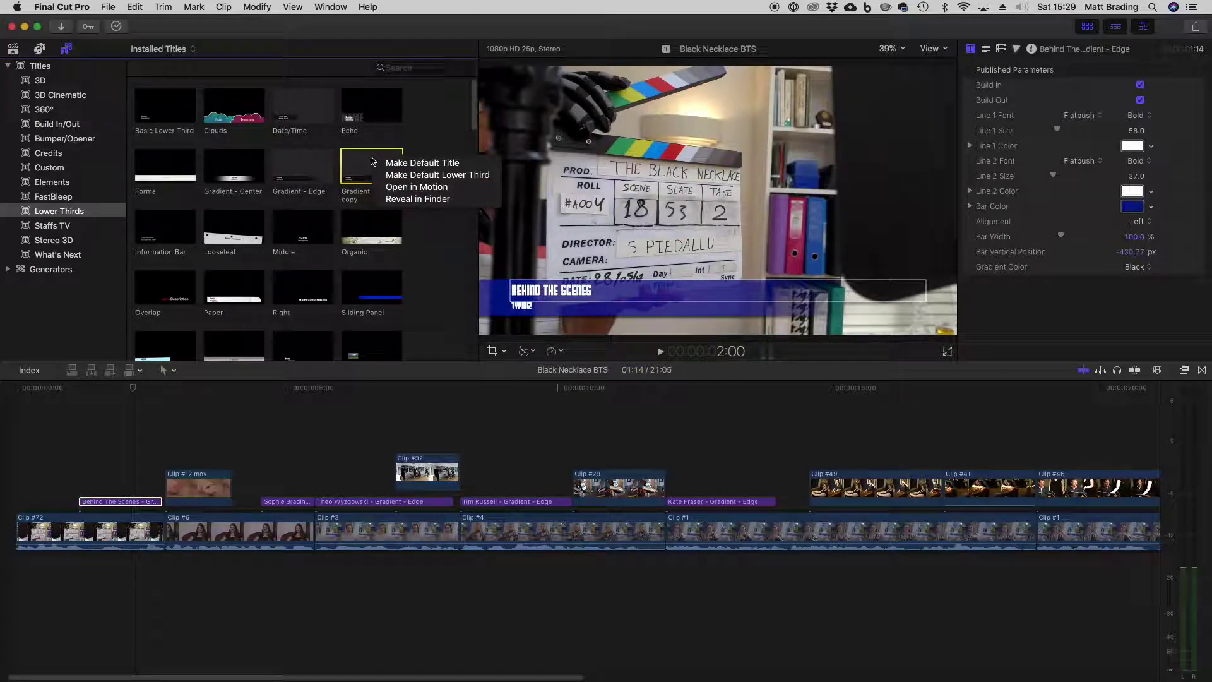
pyautogui.click(361, 200)
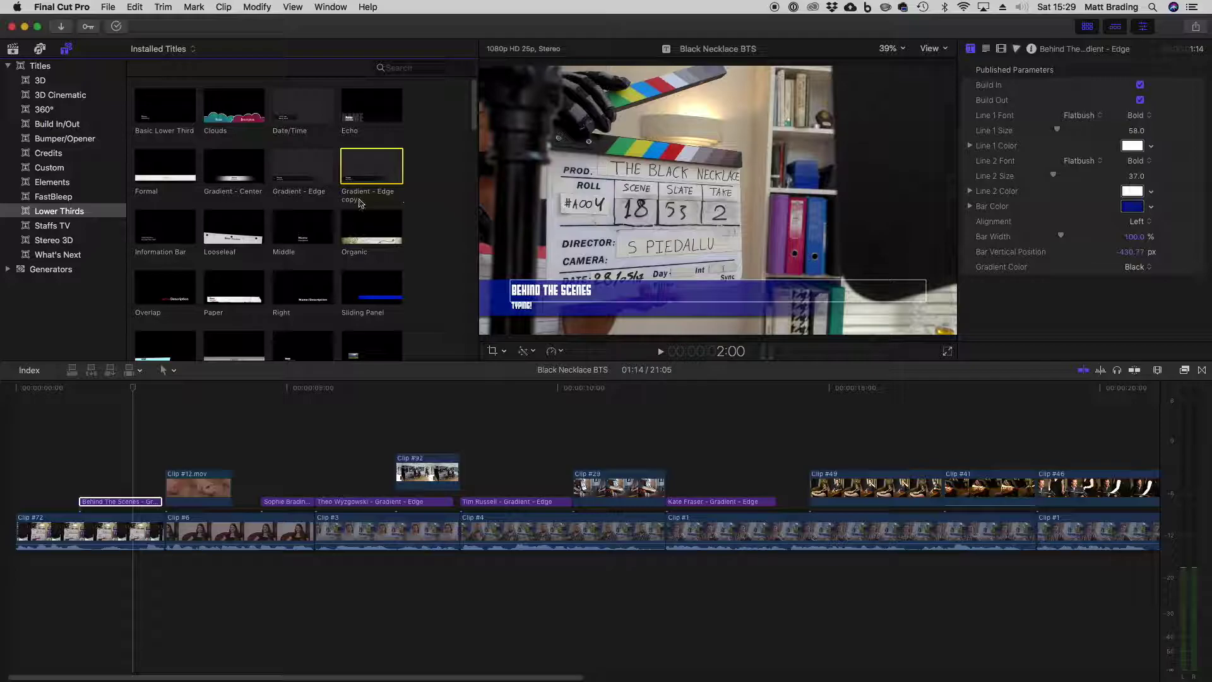
pyautogui.rightClick(371, 166)
pyautogui.click(428, 197)
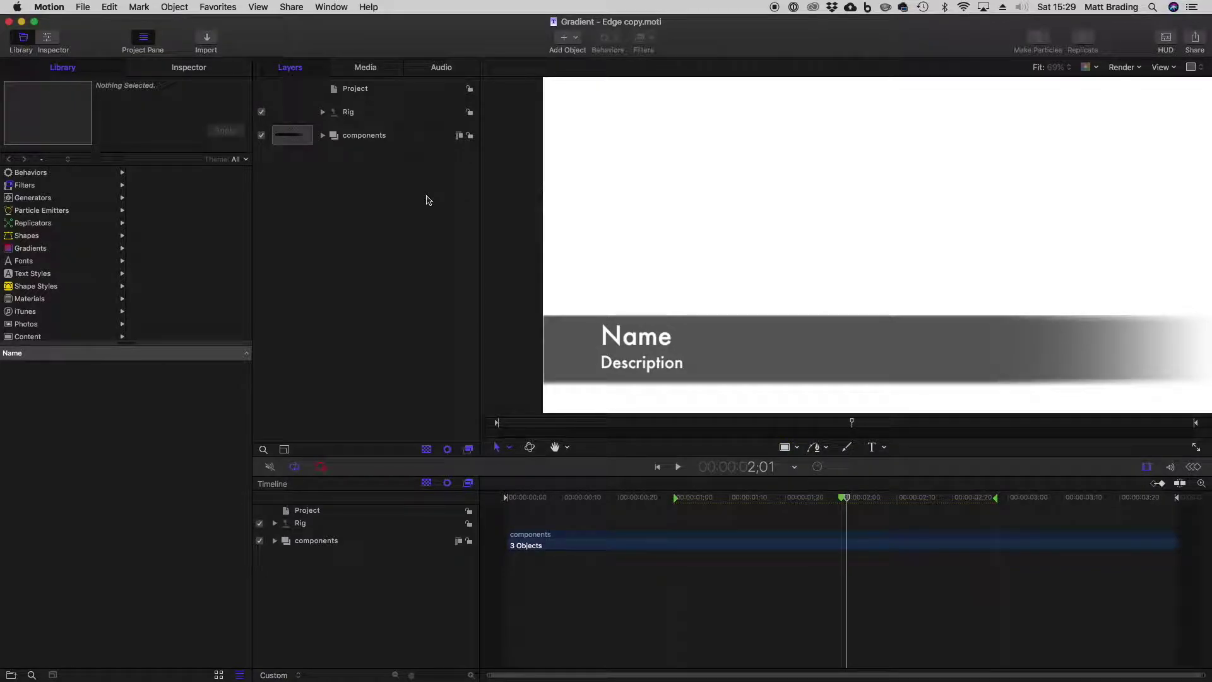
# Step: Fit the canvas, expand components, and inspect the Name, Description and Gradient layers
pyautogui.click(1057, 65)
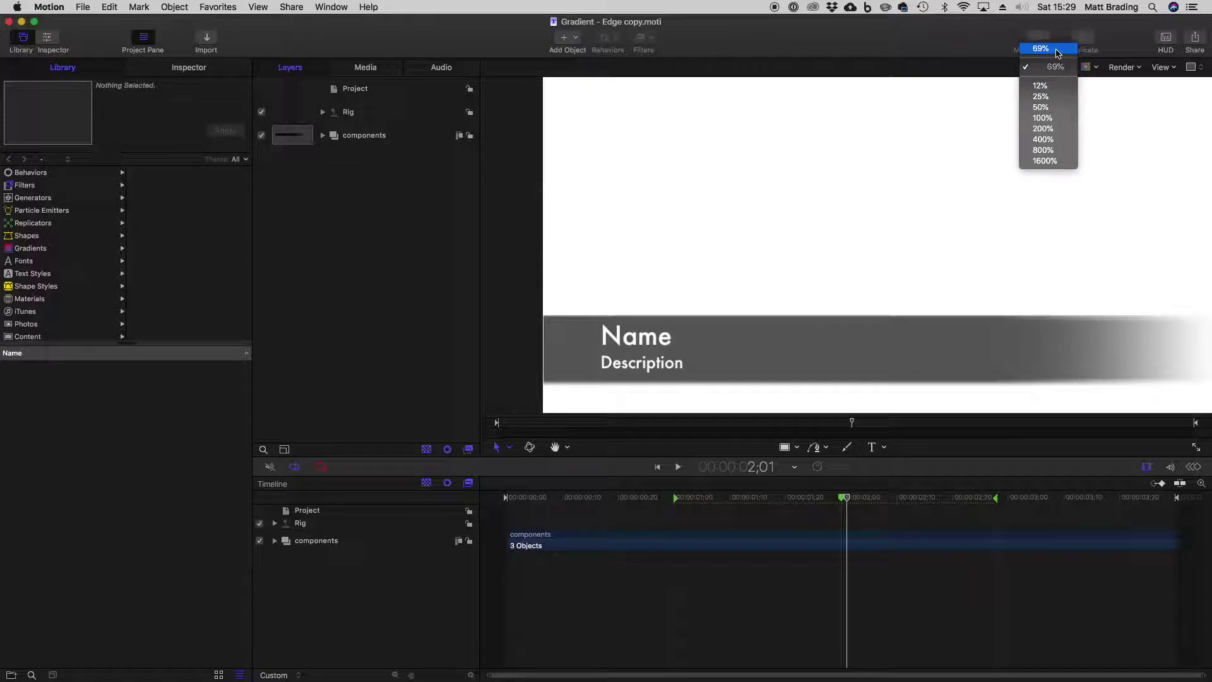
pyautogui.click(1041, 48)
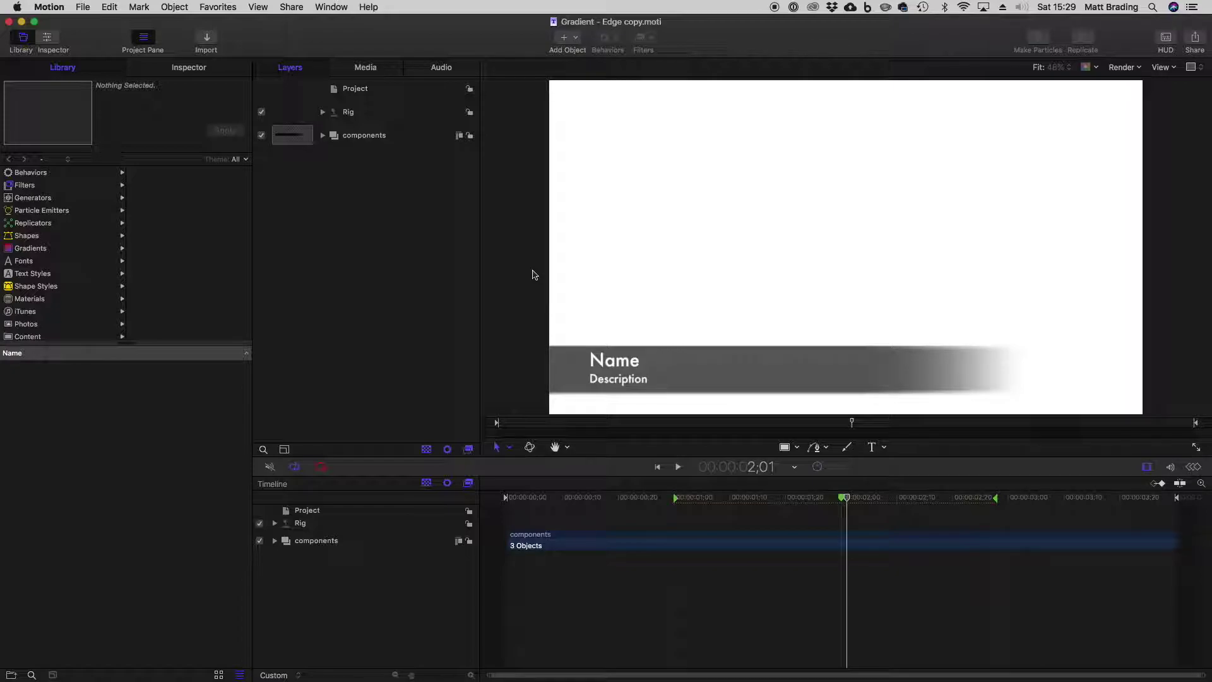
pyautogui.click(323, 136)
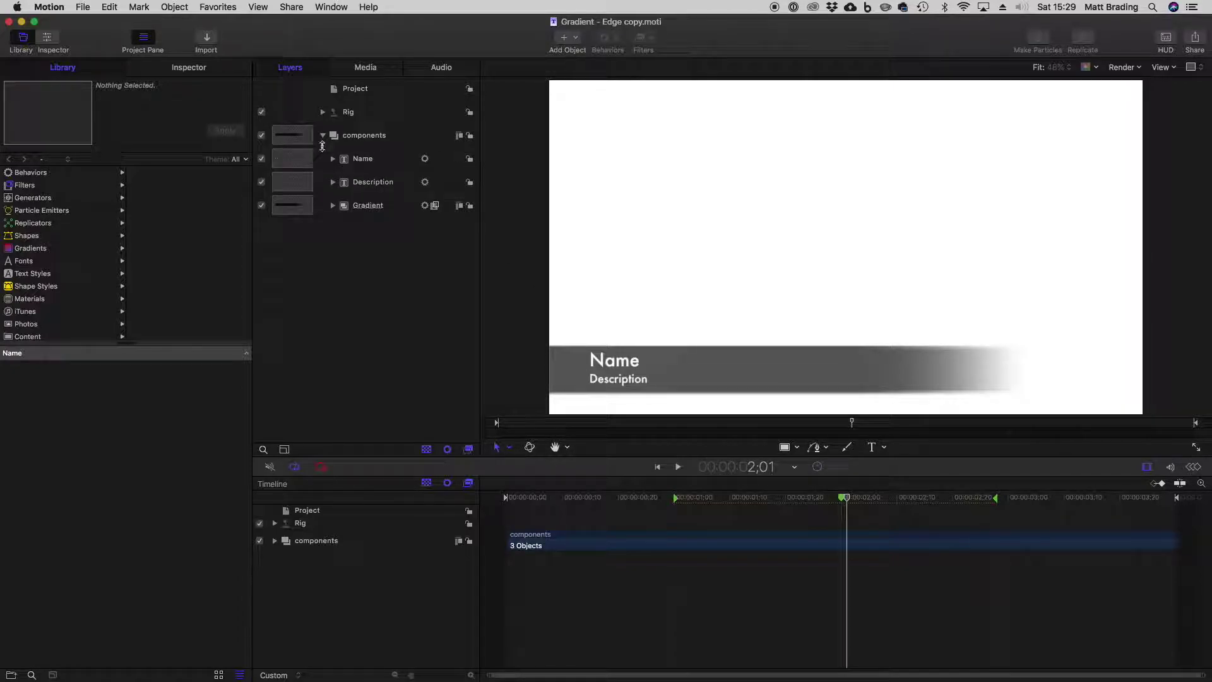
pyautogui.click(262, 161)
pyautogui.click(262, 162)
pyautogui.click(370, 163)
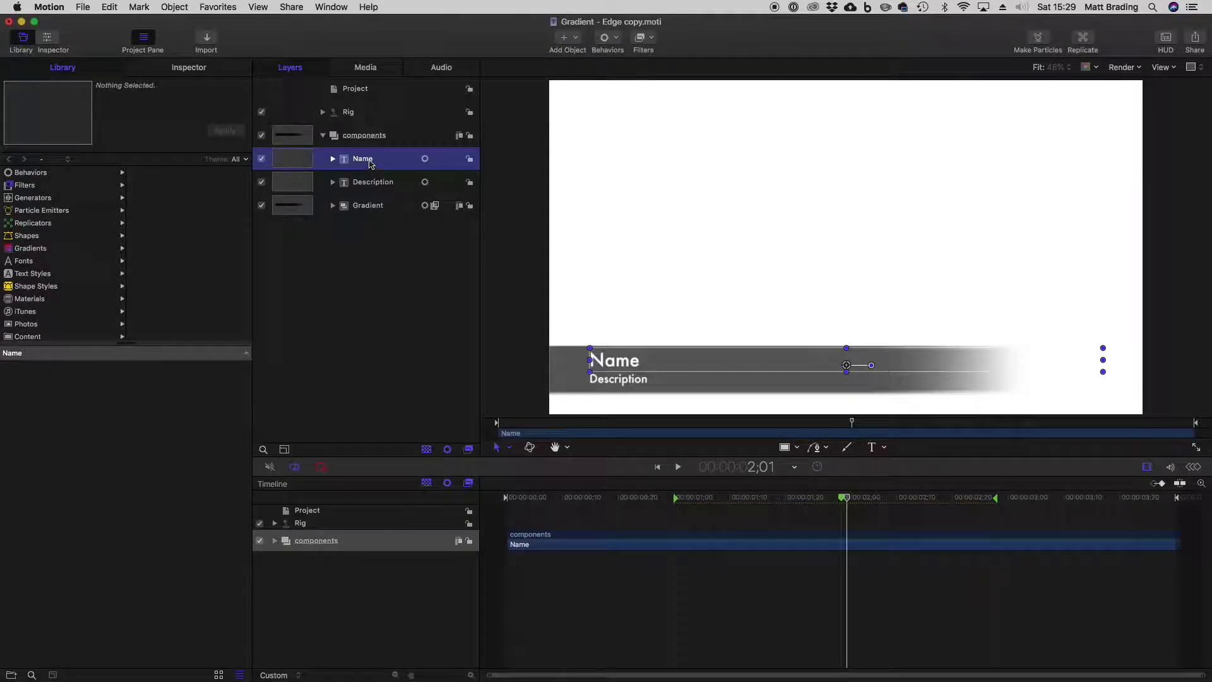
pyautogui.click(365, 186)
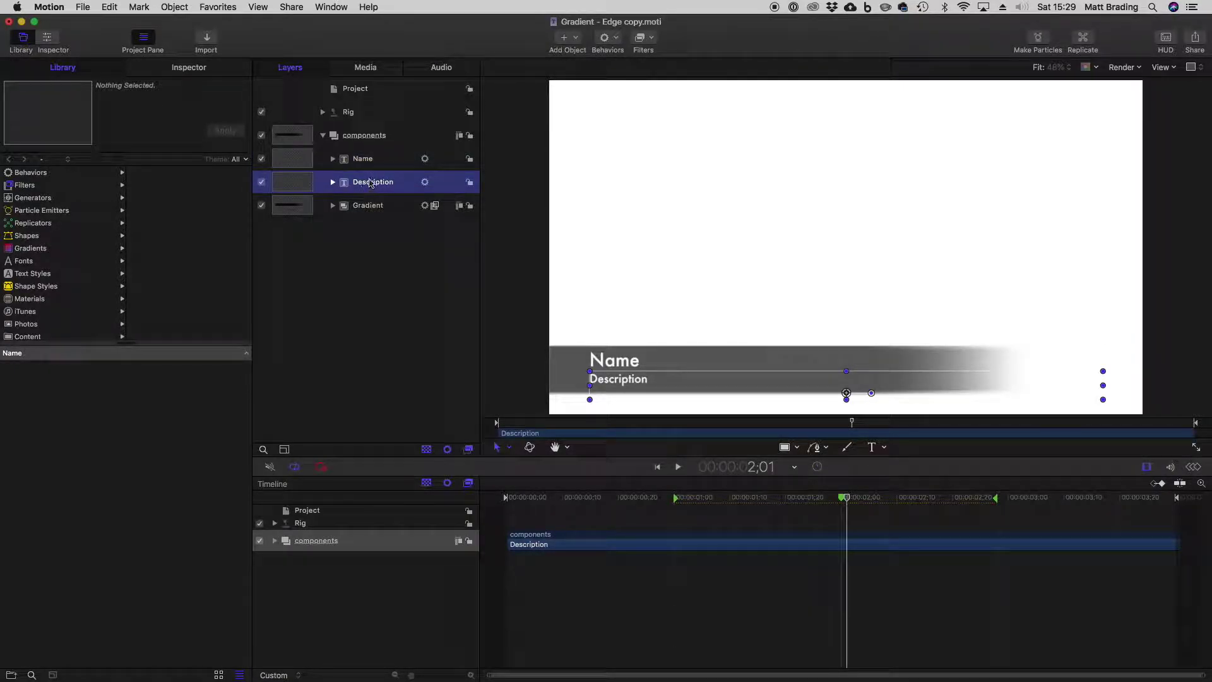
pyautogui.click(334, 205)
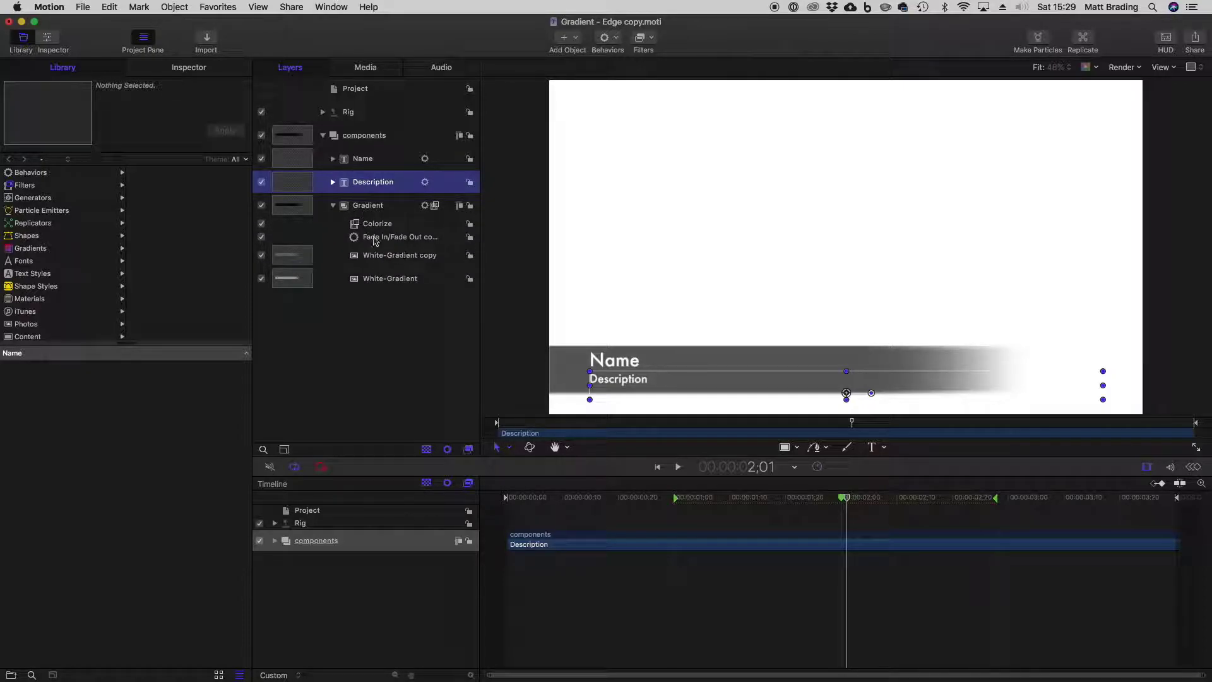
pyautogui.click(334, 207)
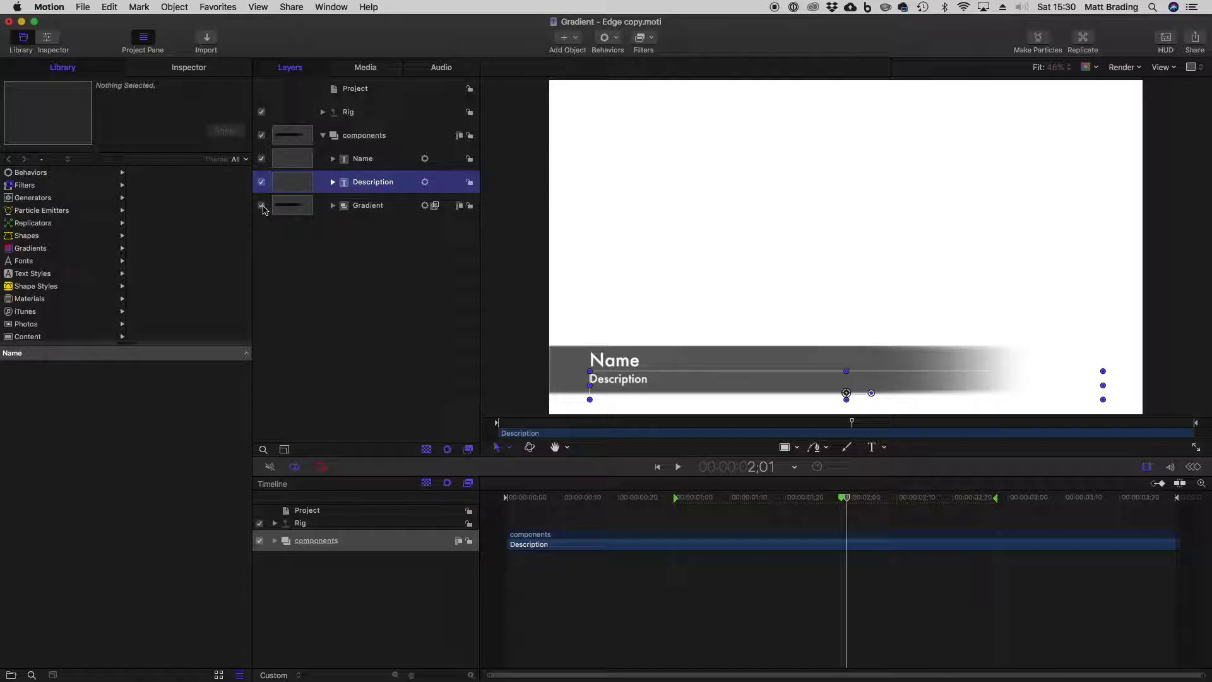
# Step: Delete the Gradient layer and draw a rectangle across the bottom of the frame
pyautogui.click(399, 207)
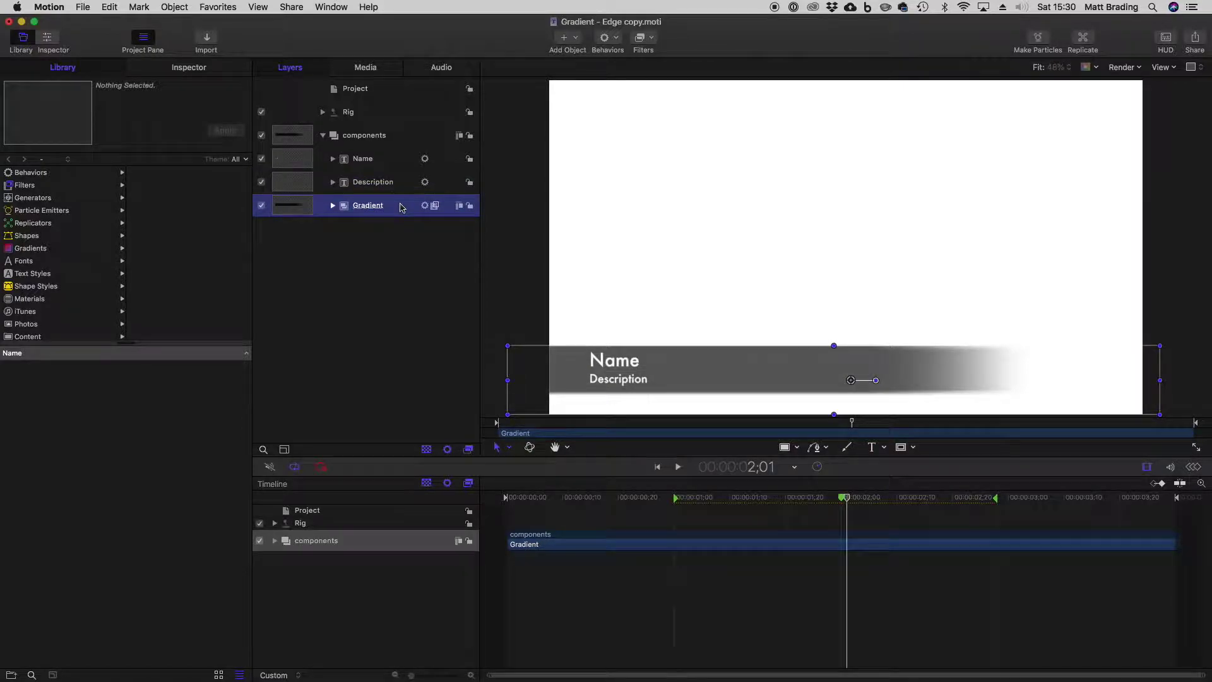
pyautogui.press('Delete')
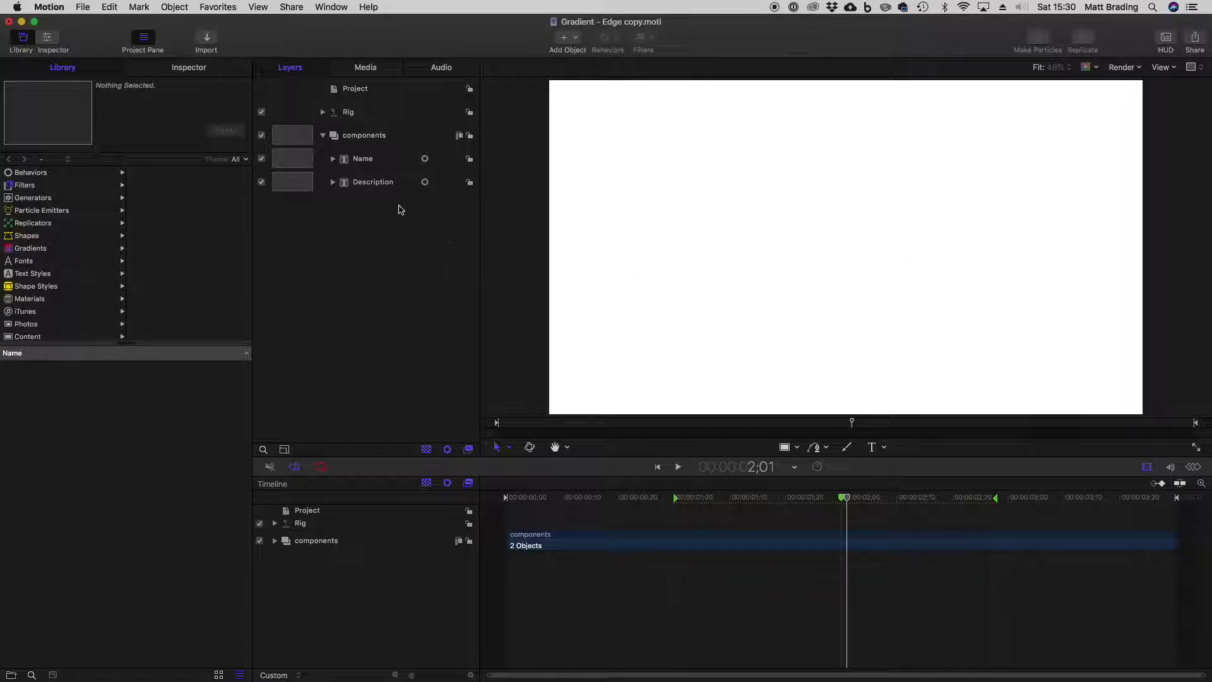
pyautogui.click(787, 447)
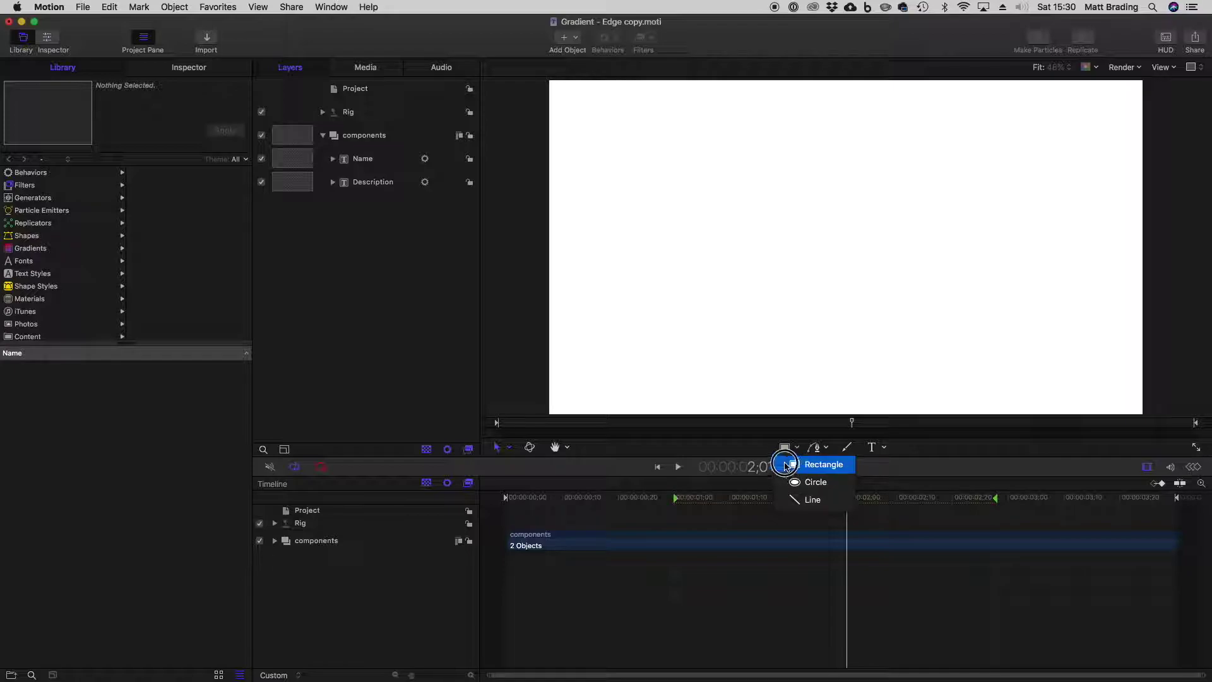
pyautogui.click(824, 465)
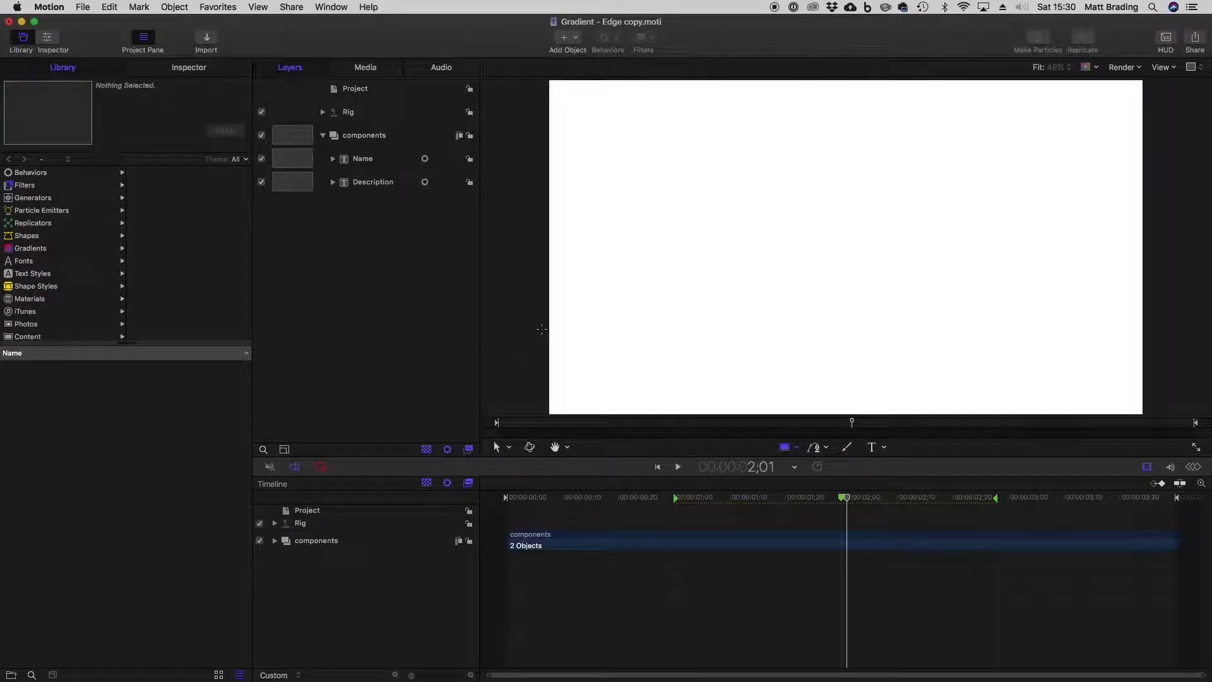
pyautogui.moveTo(533, 336); pyautogui.dragTo(1162, 395)
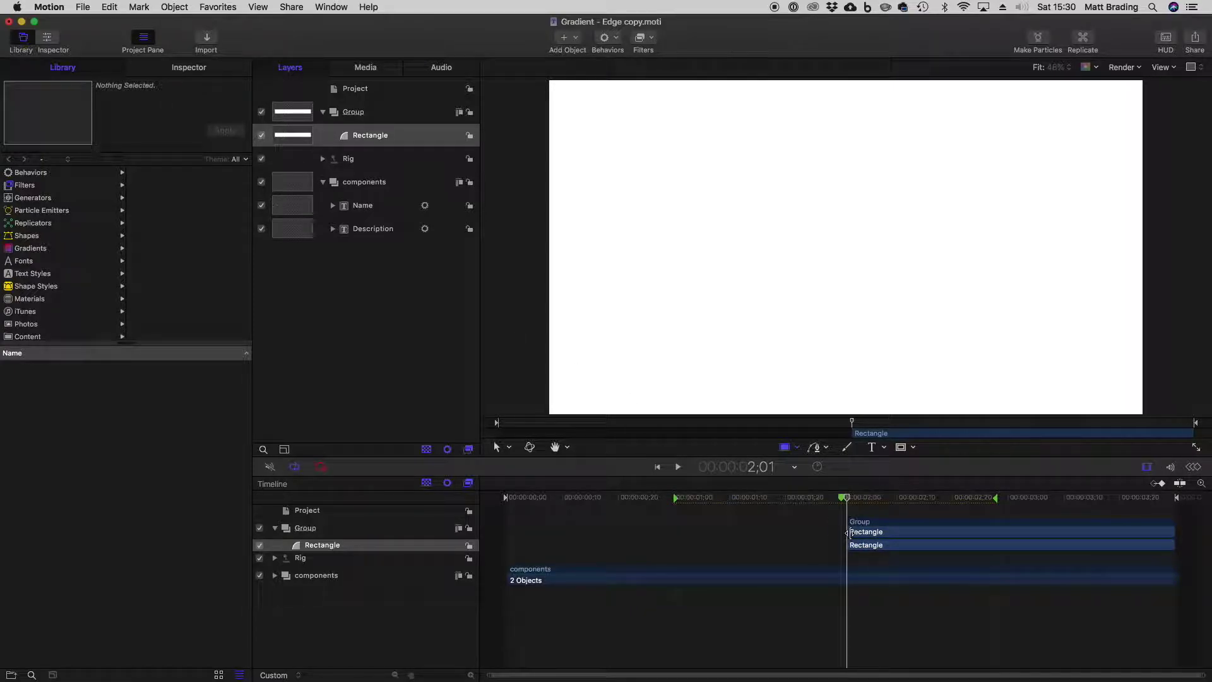
# Step: Extend the rectangle to the title's start and move its Group into components
pyautogui.moveTo(852, 535); pyautogui.dragTo(508, 536)
pyautogui.moveTo(757, 496)
pyautogui.mouseDown()
pyautogui.moveTo(671, 505)
pyautogui.moveTo(772, 500)
pyautogui.mouseUp()
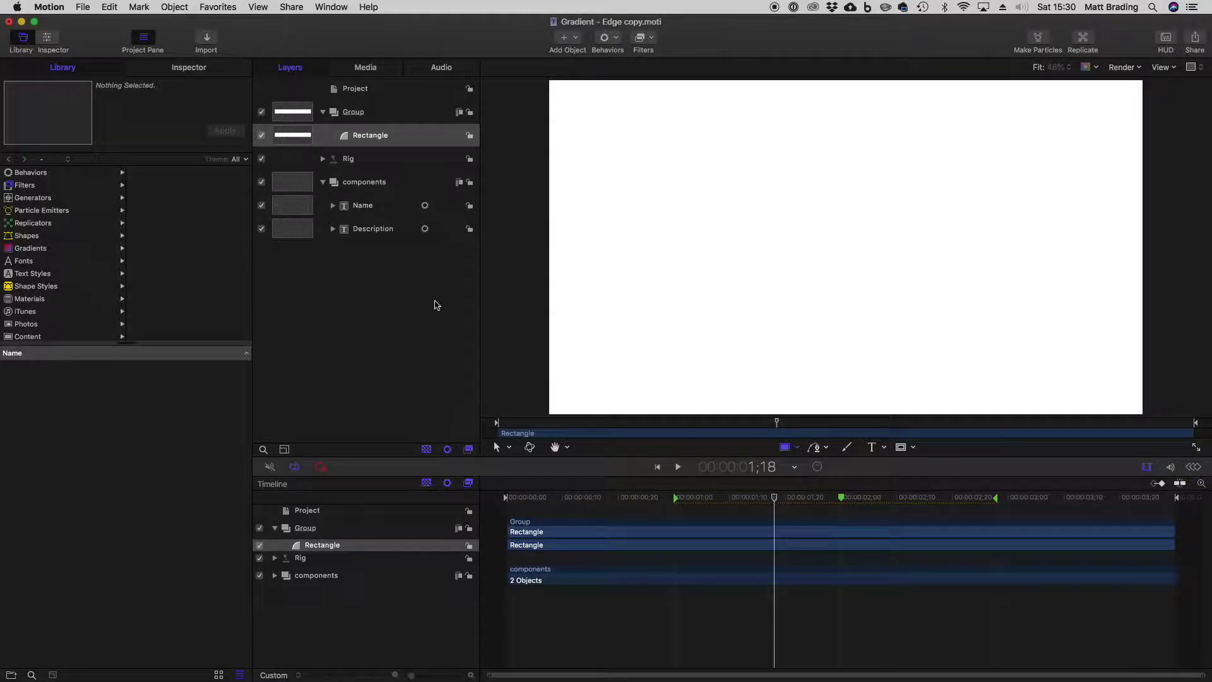
pyautogui.moveTo(338, 113); pyautogui.dragTo(344, 240)
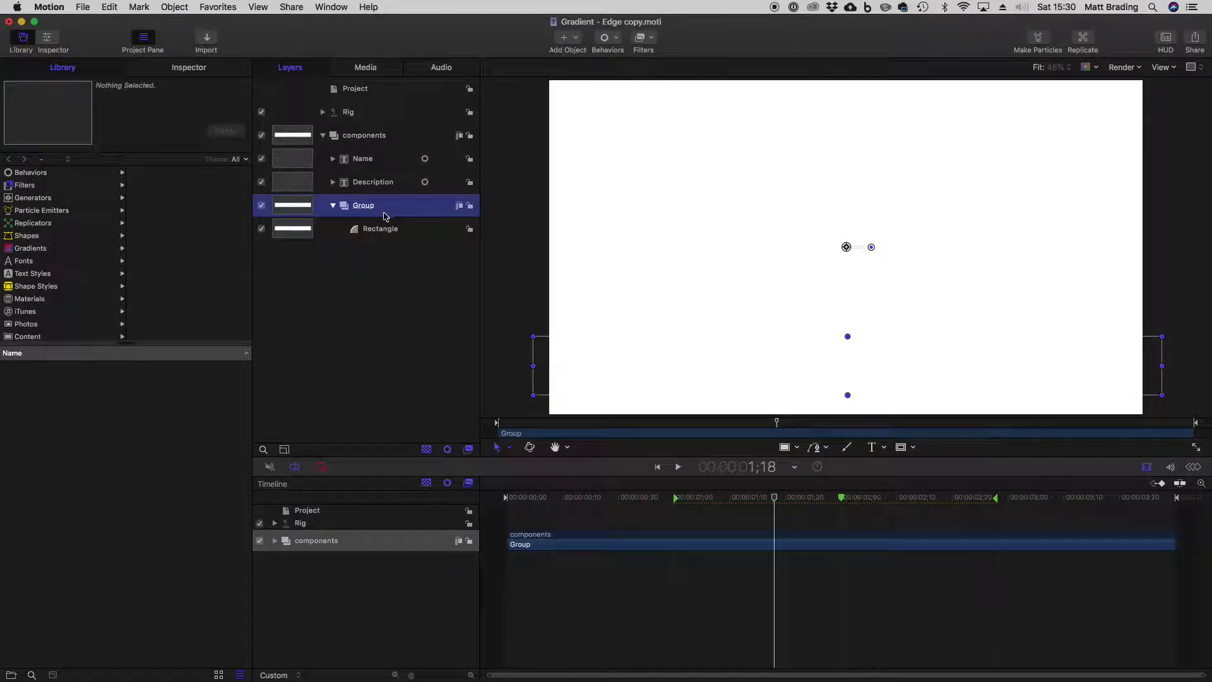
# Step: Fill the Rectangle with Licorice black
pyautogui.click(404, 237)
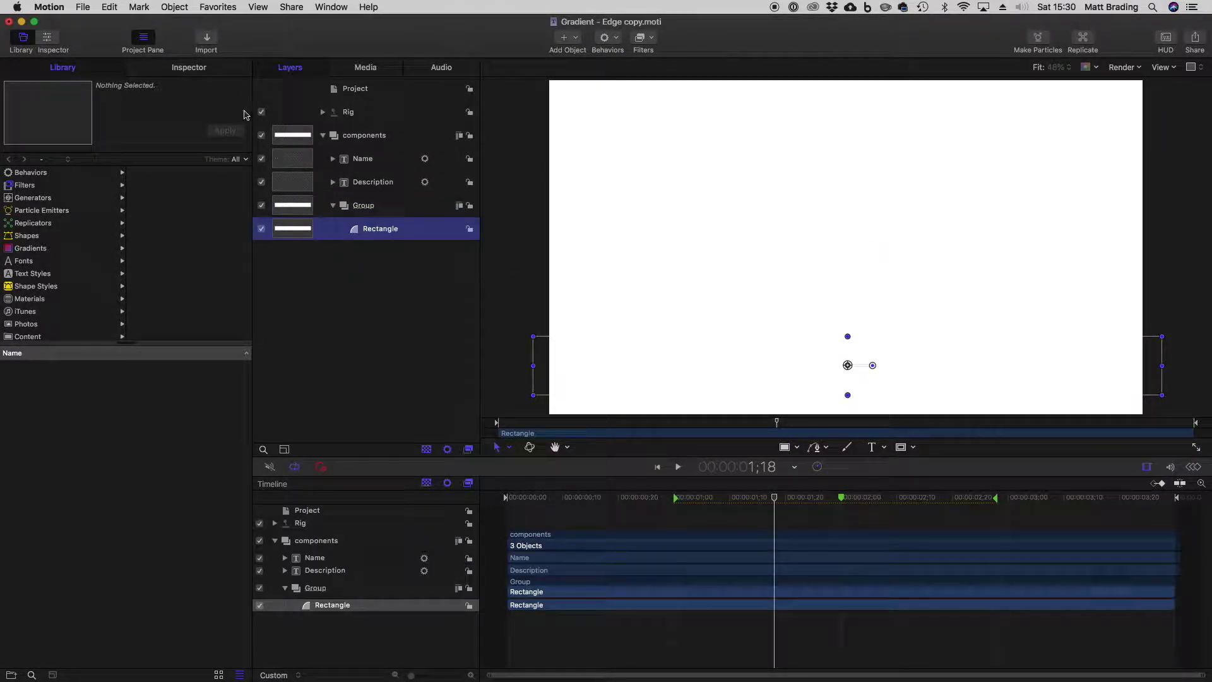
pyautogui.click(183, 68)
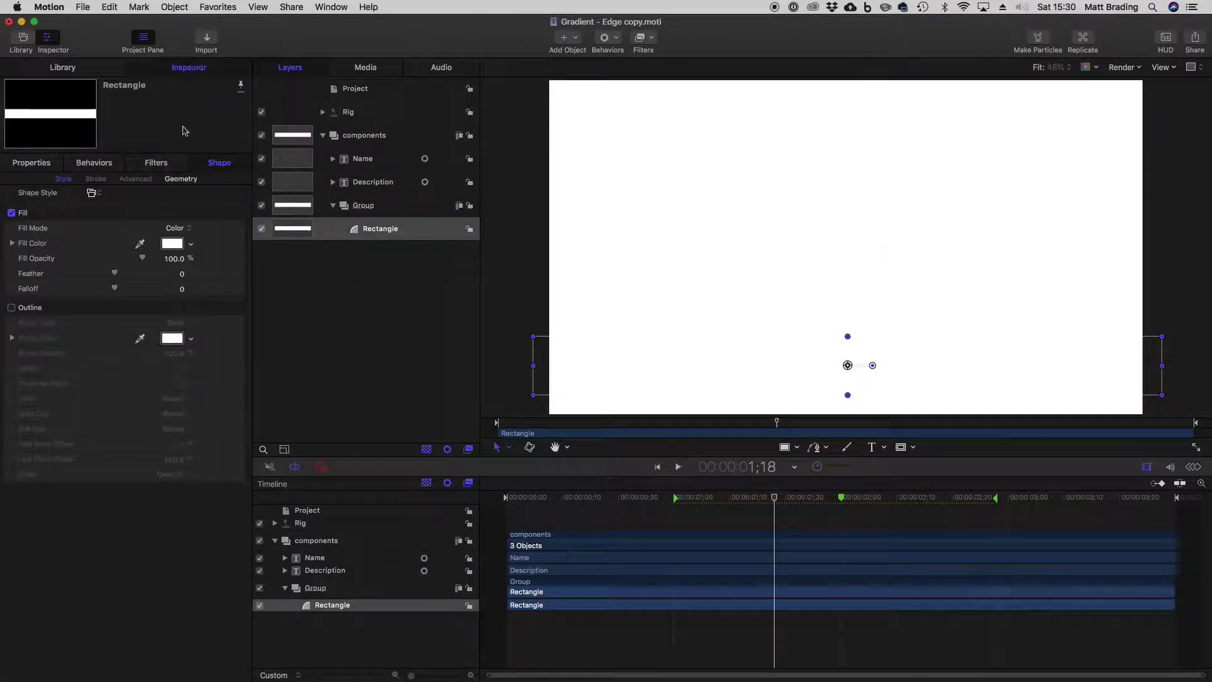
pyautogui.click(163, 243)
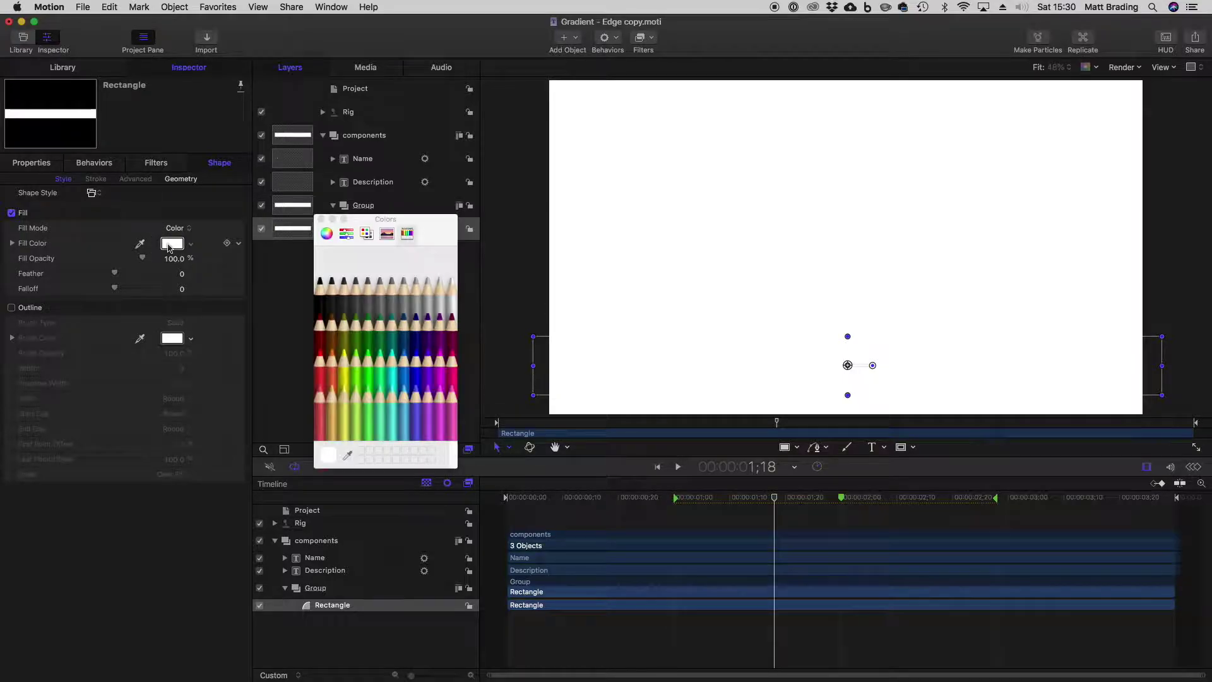
pyautogui.click(326, 302)
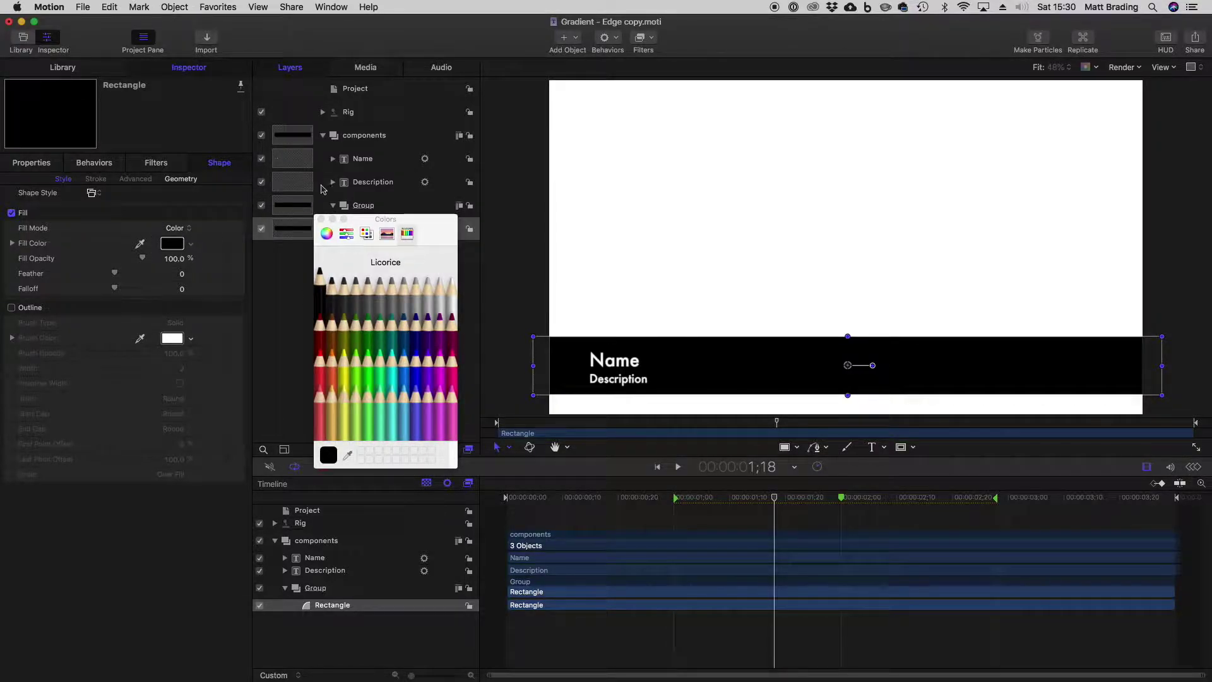
pyautogui.click(322, 219)
# Step: Nudge the bar's Group slightly lower in the frame
pyautogui.click(944, 288)
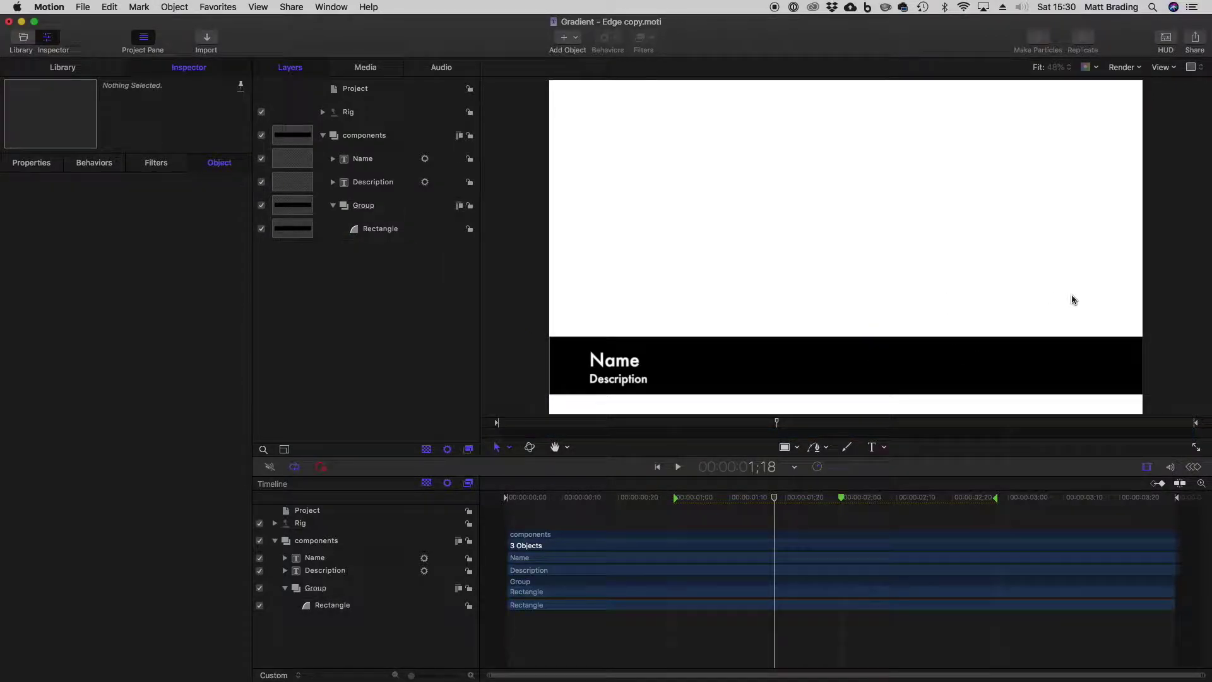
pyautogui.click(885, 363)
pyautogui.moveTo(871, 357); pyautogui.dragTo(869, 360)
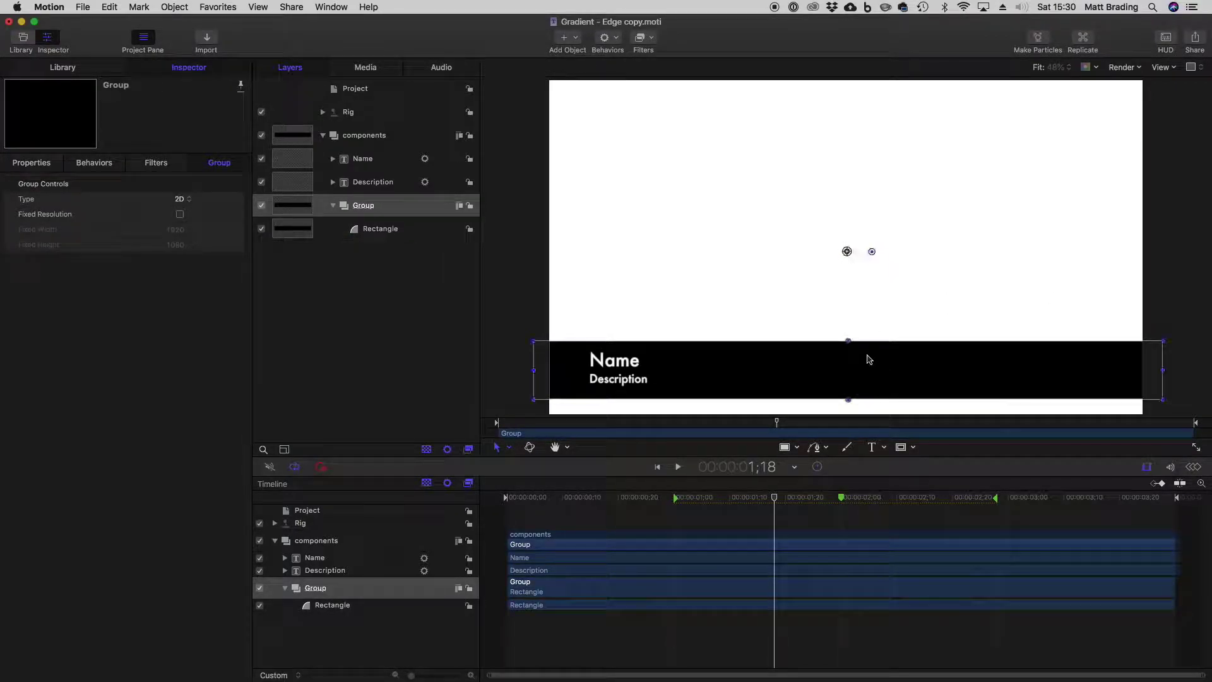
pyautogui.click(529, 279)
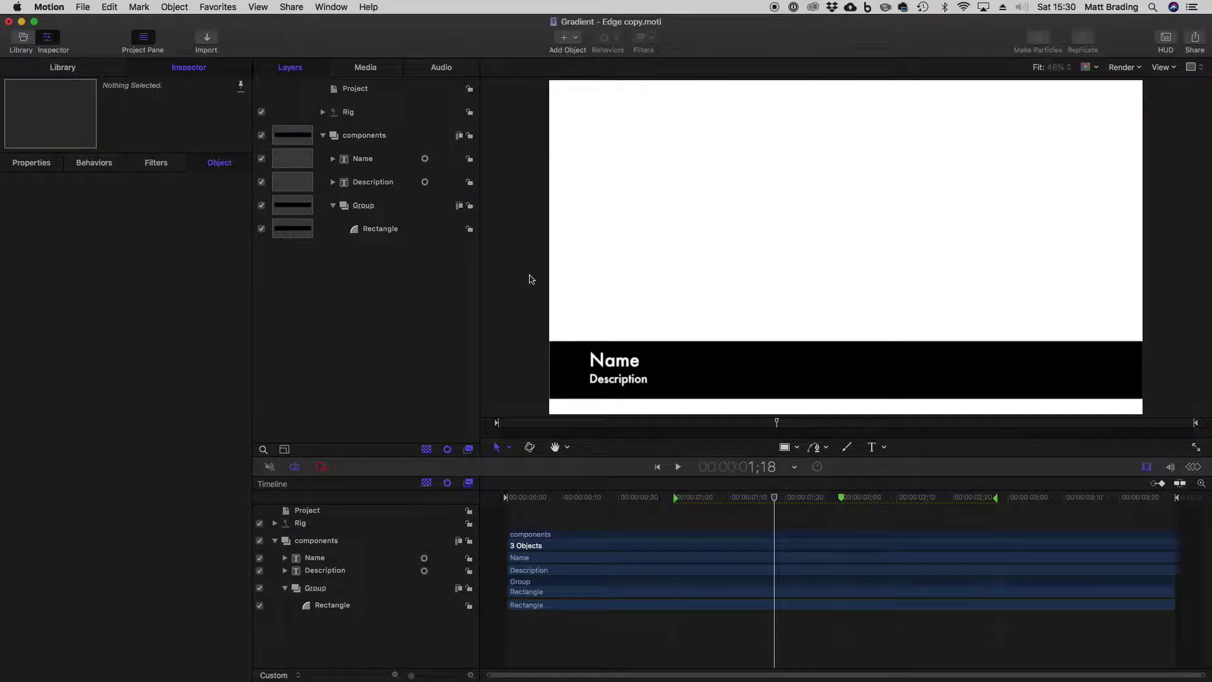
pyautogui.click(568, 358)
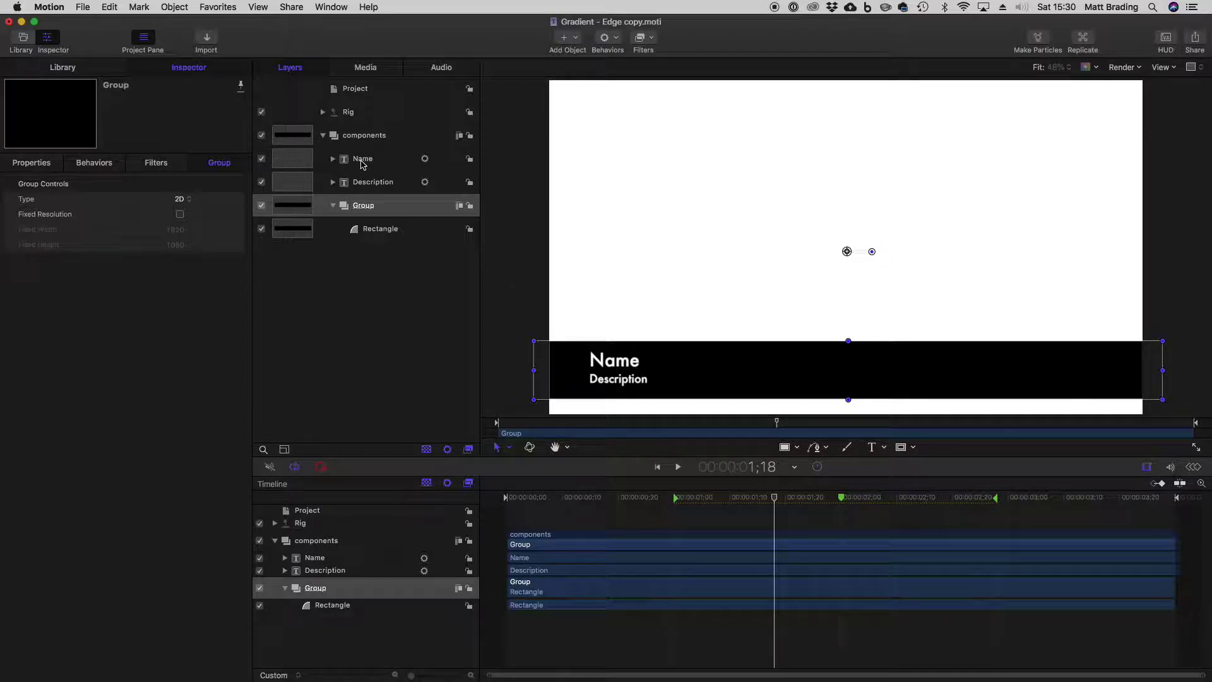
pyautogui.click(368, 307)
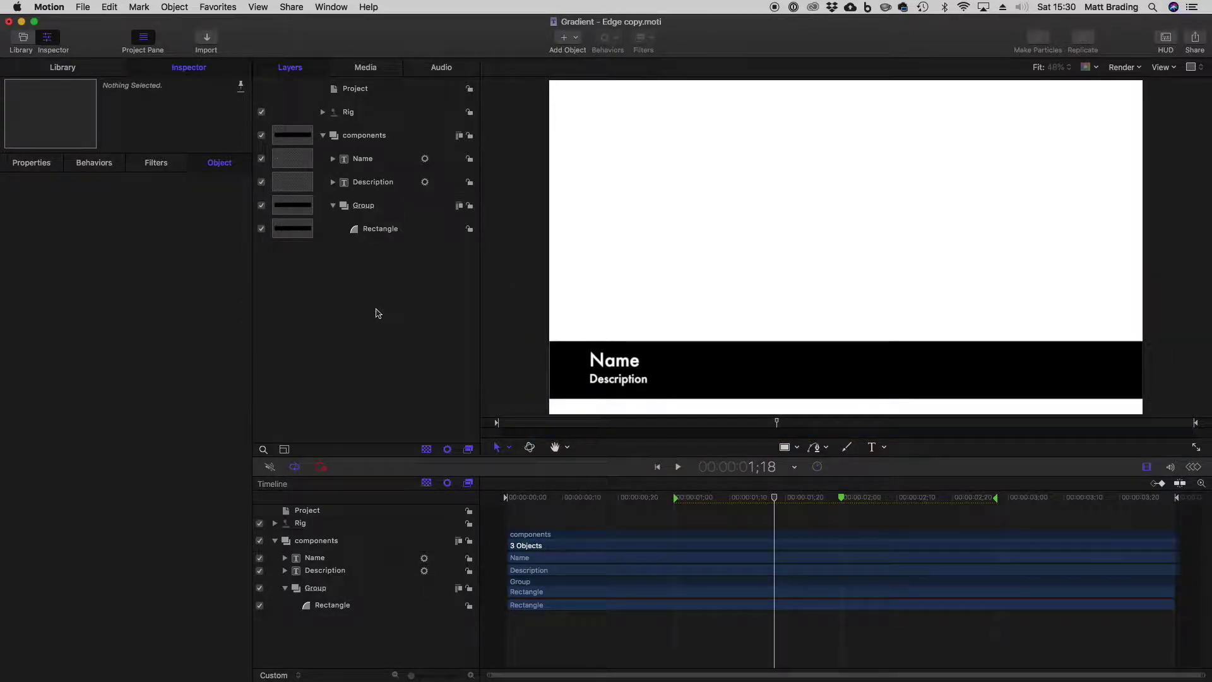
# Step: Import the transparent logo PNG into the components group and scale it down at the bar's left end
pyautogui.press('super+Tab')
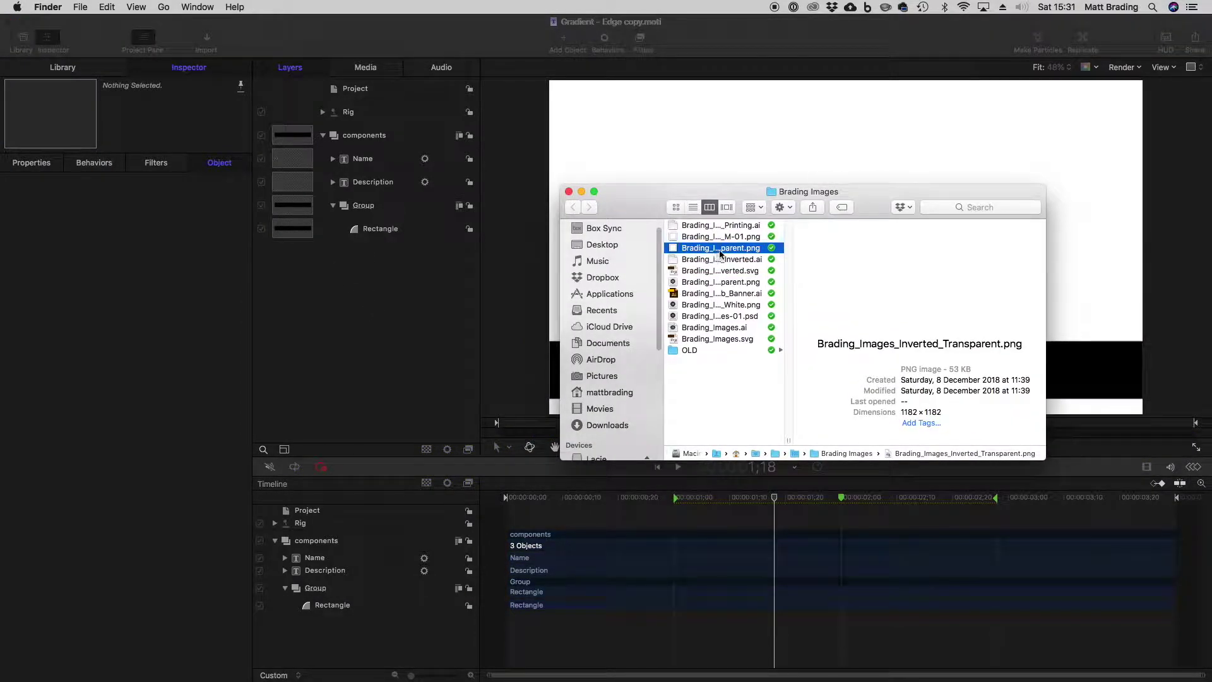
pyautogui.moveTo(721, 253); pyautogui.dragTo(361, 288)
pyautogui.click(378, 316)
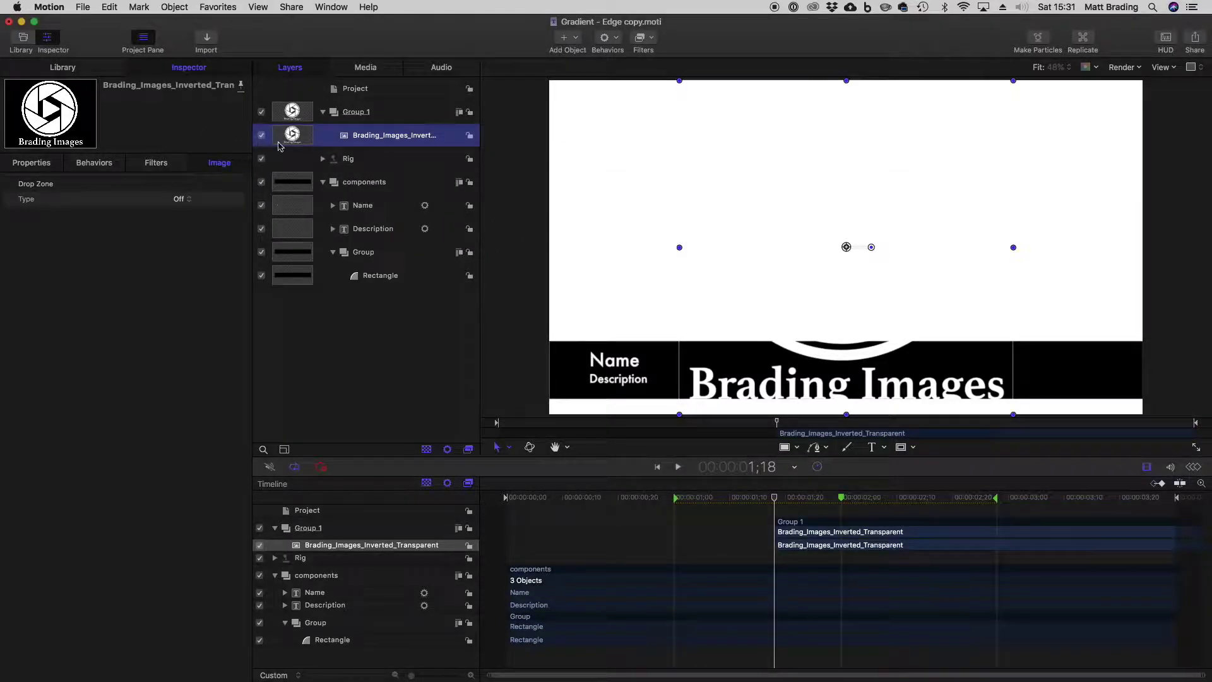
pyautogui.moveTo(331, 119); pyautogui.dragTo(346, 248)
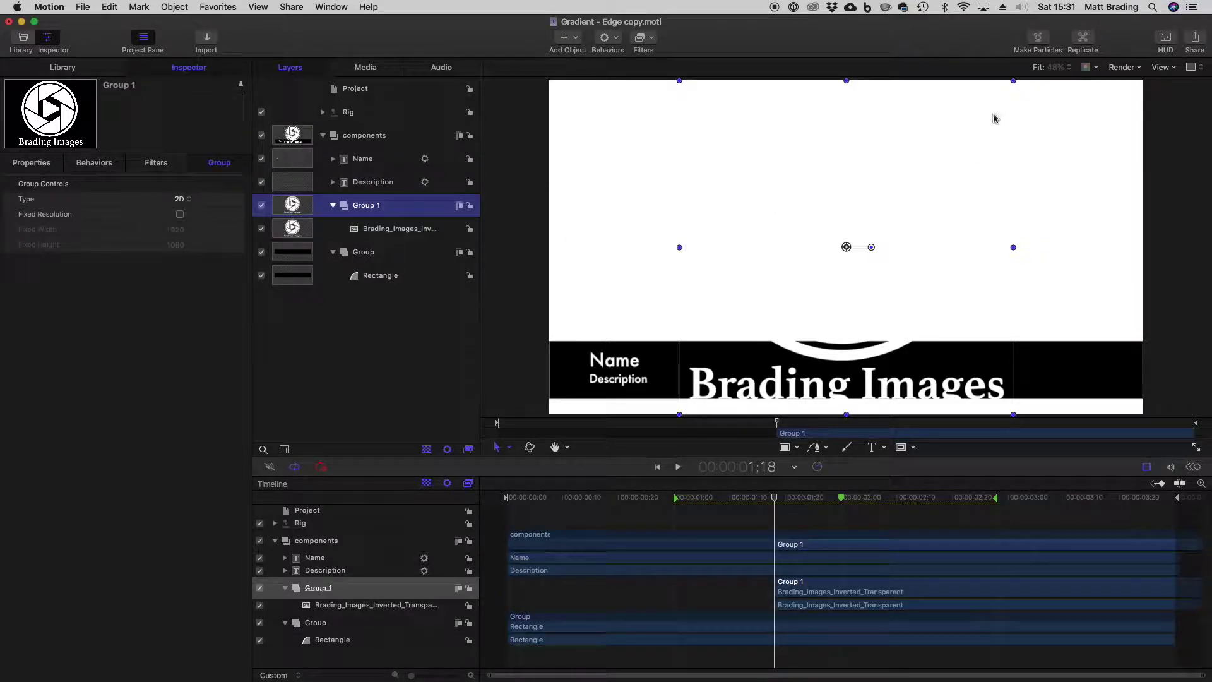
pyautogui.moveTo(1014, 82); pyautogui.dragTo(646, 361)
# Step: Place the Name text right of the logo and align the Description text beneath it
pyautogui.click(361, 160)
pyautogui.click(589, 386)
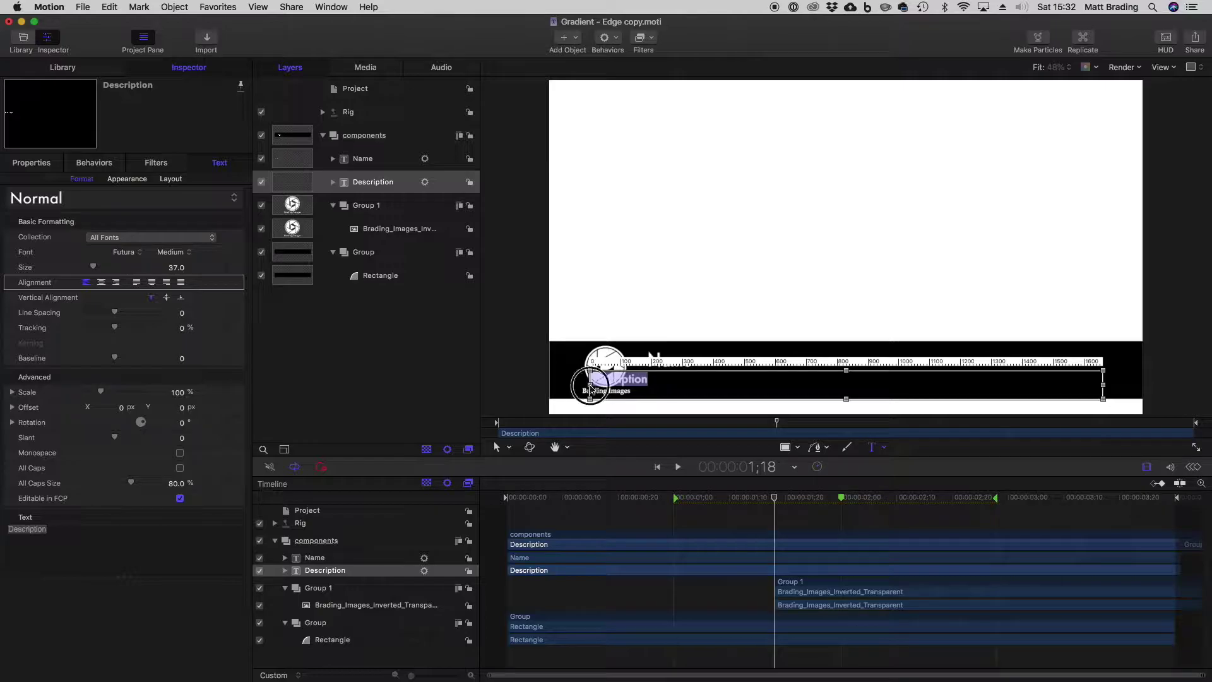
pyautogui.click(516, 372)
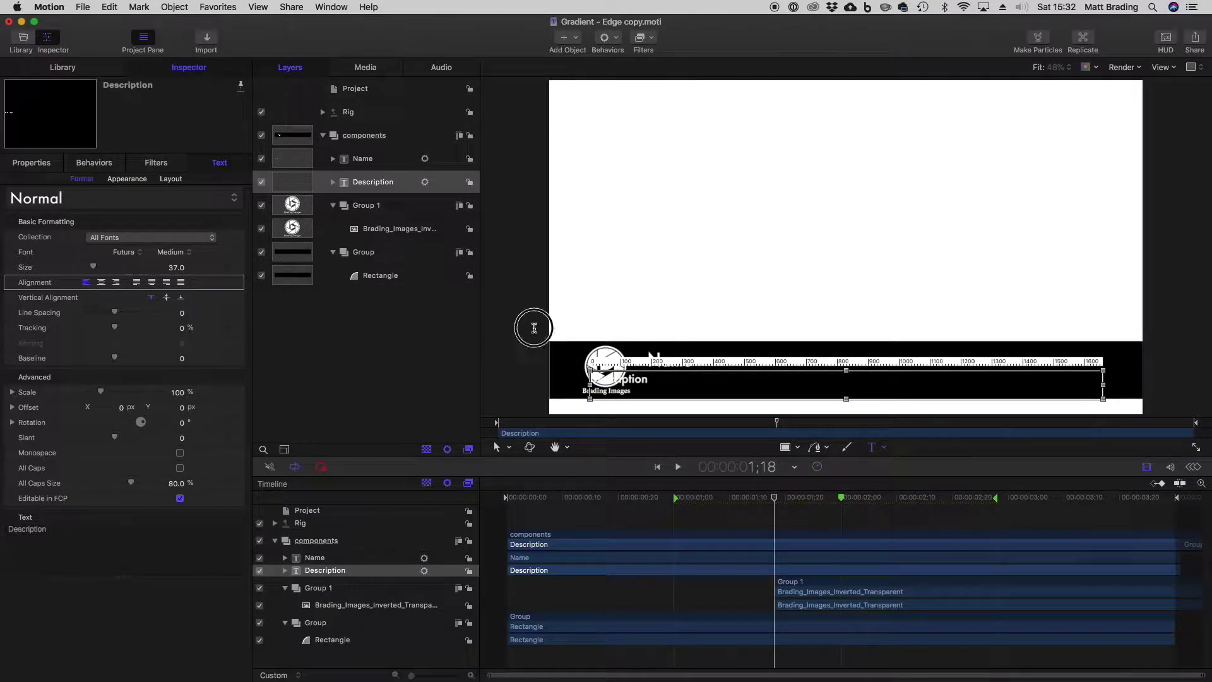
pyautogui.press('Escape')
pyautogui.click(630, 297)
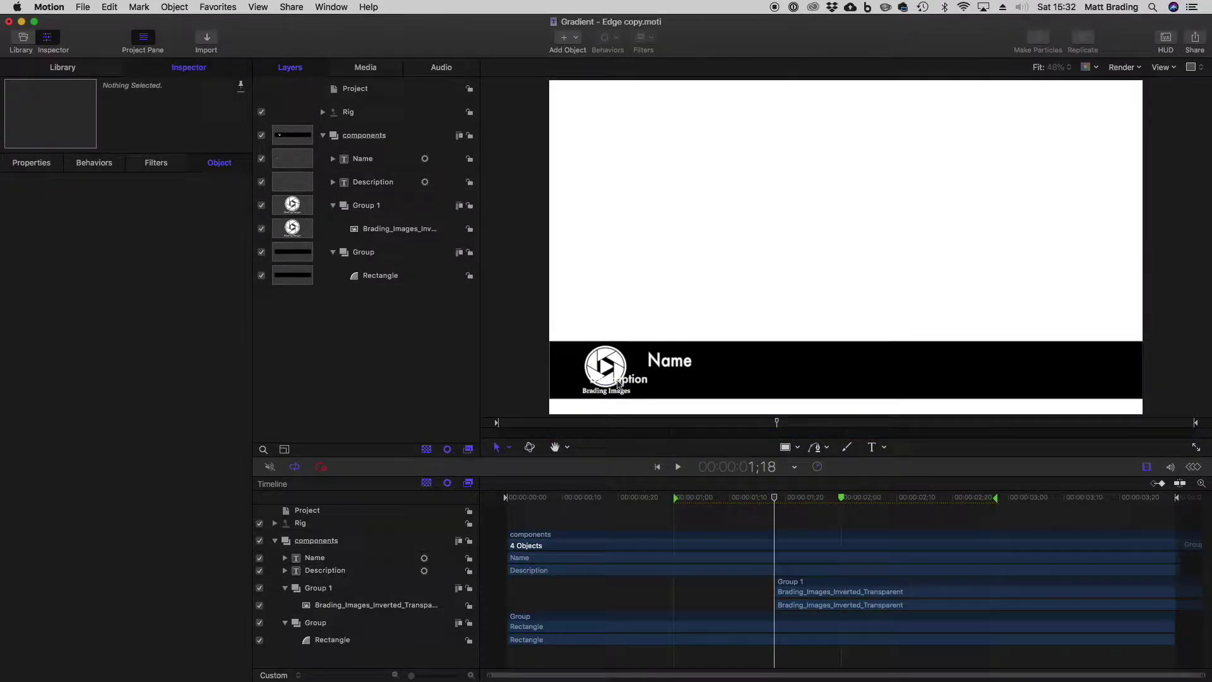
pyautogui.click(616, 385)
pyautogui.moveTo(602, 385); pyautogui.dragTo(644, 386)
# Step: Extend the logo clip to start with the other layers and save the template
pyautogui.click(674, 260)
pyautogui.moveTo(776, 595); pyautogui.dragTo(512, 603)
pyautogui.press('super+s')
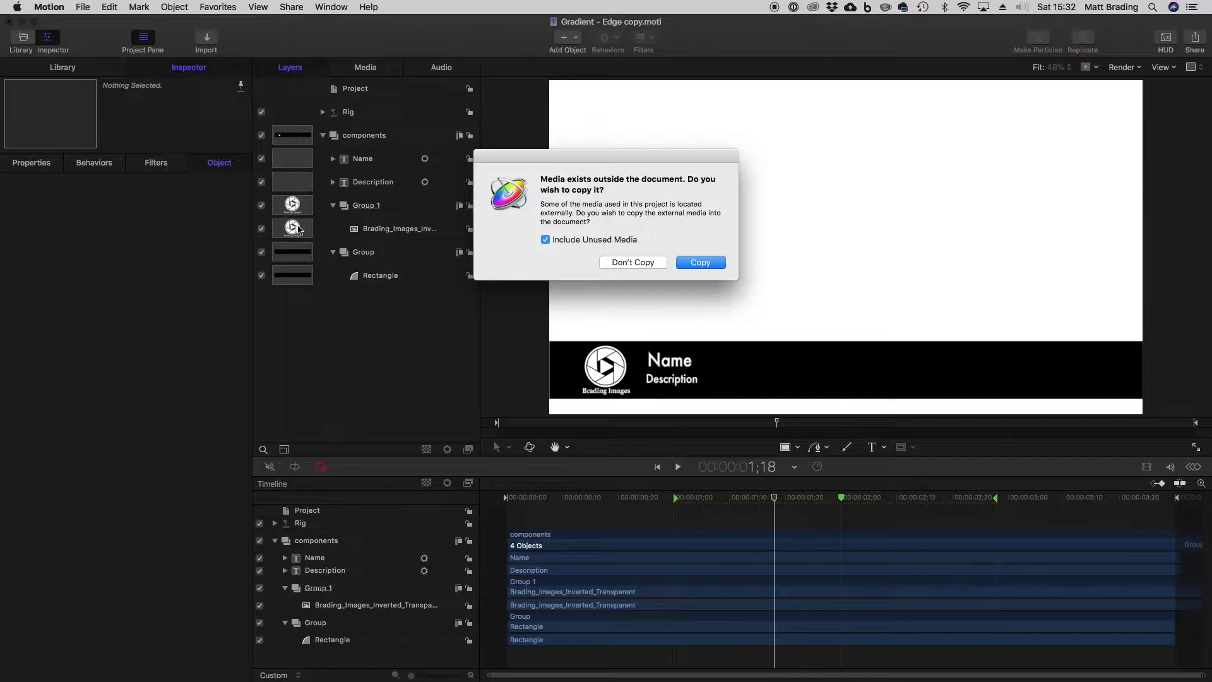
# Step: Copy the external logo media into the Gradient - Edge copy template to complete the save
pyautogui.click(695, 263)
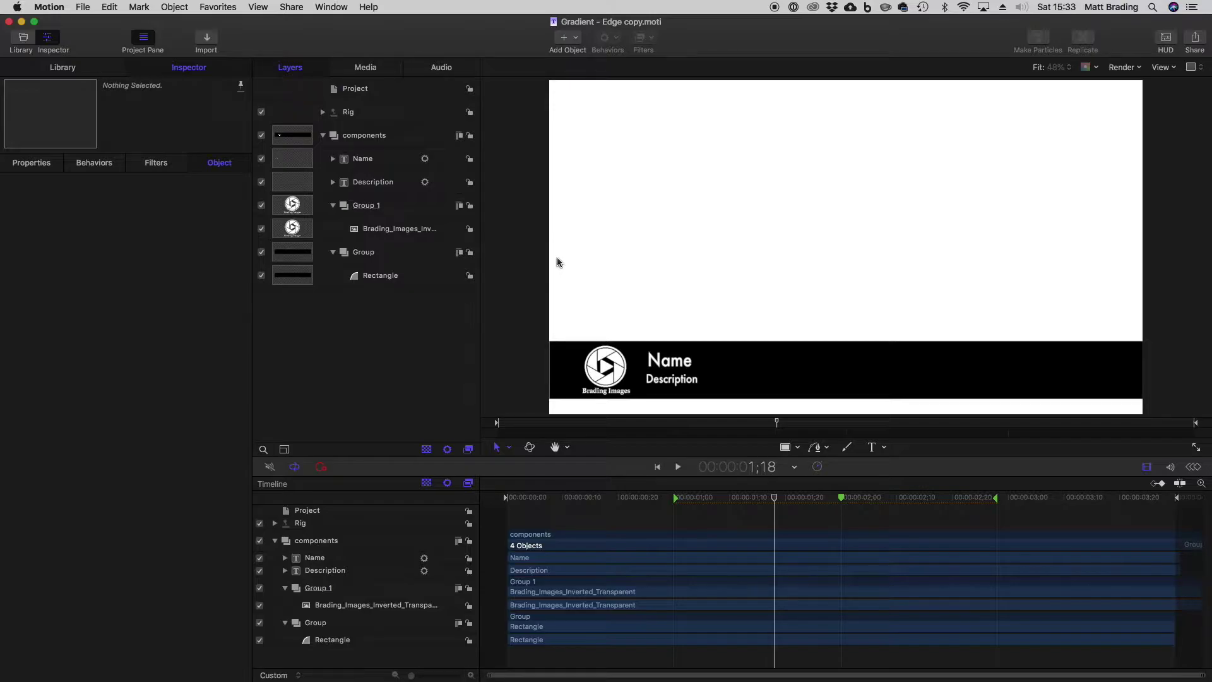
# Step: Add the Gradient - Edge copy title from the Titles browser to the timeline over the footage
pyautogui.press('super+Tab')
pyautogui.press('super+Tab')
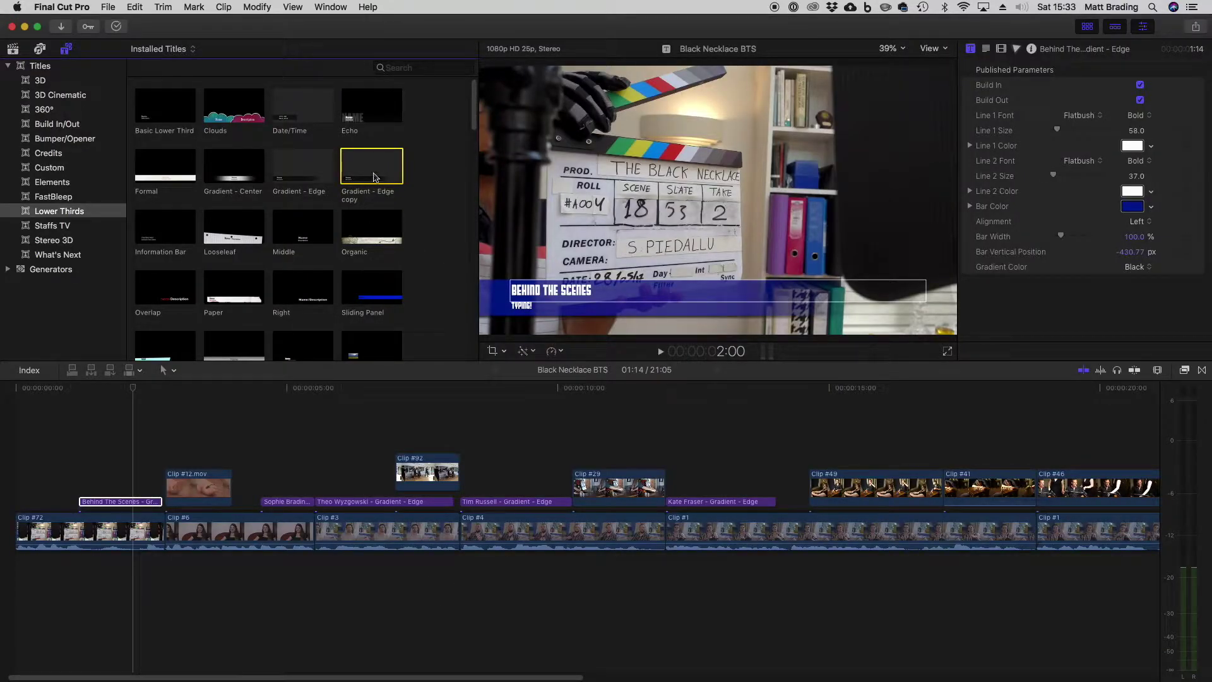
pyautogui.click(345, 165)
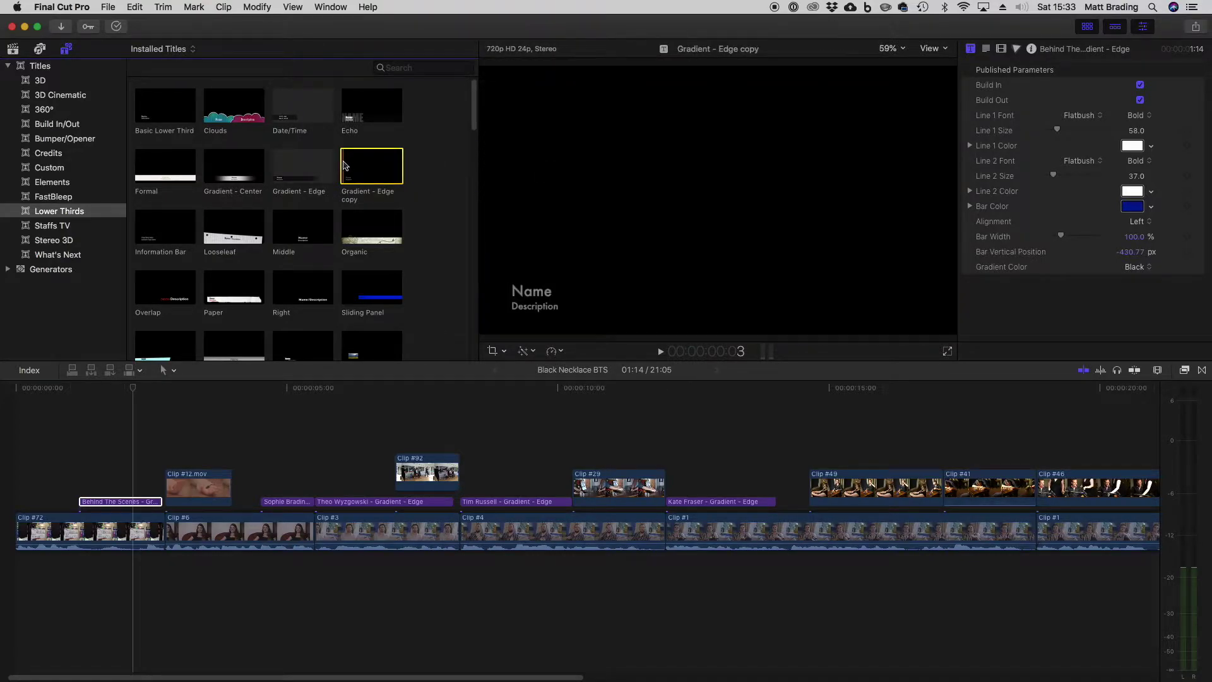
pyautogui.moveTo(347, 163); pyautogui.dragTo(150, 442)
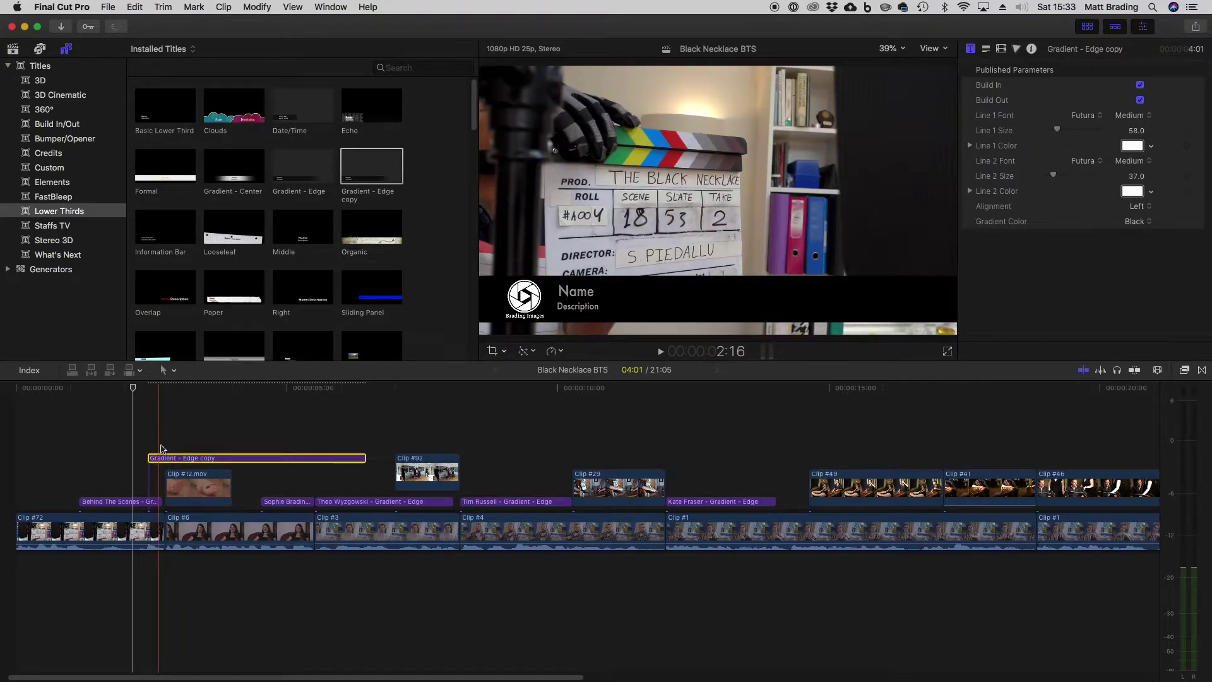
pyautogui.moveTo(243, 459); pyautogui.dragTo(107, 458)
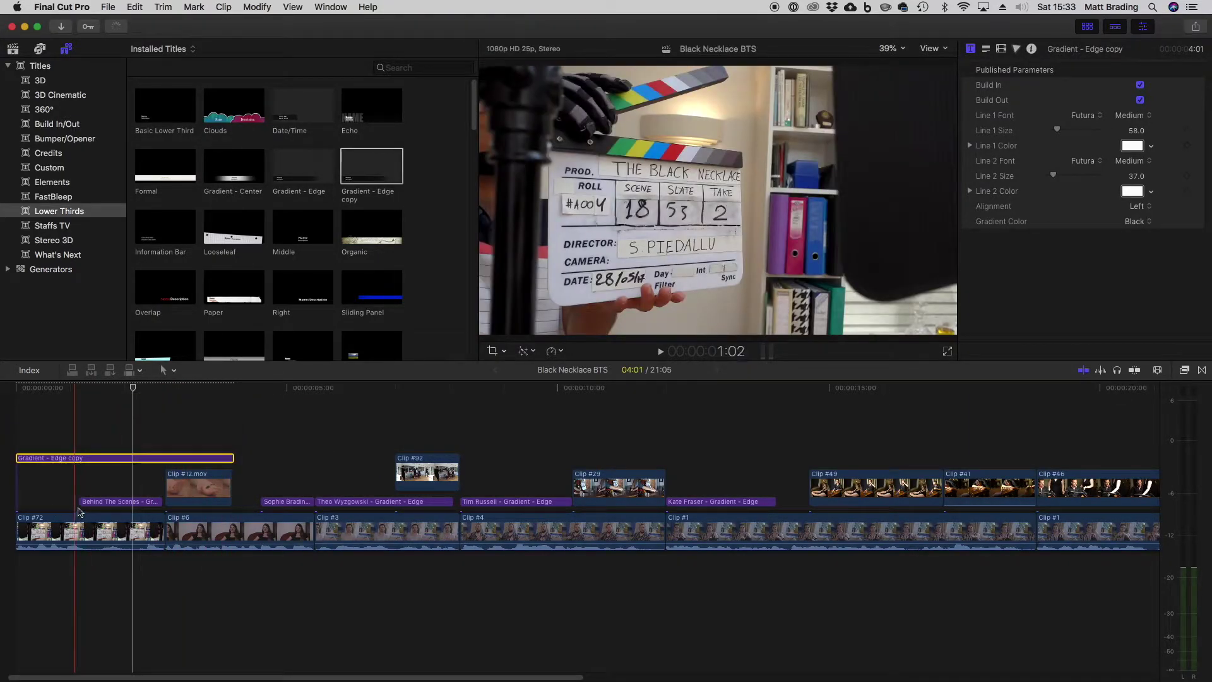
# Step: Delete the Behind The Scenes title and move the shortened new title into its lane
pyautogui.click(79, 504)
pyautogui.press('Delete')
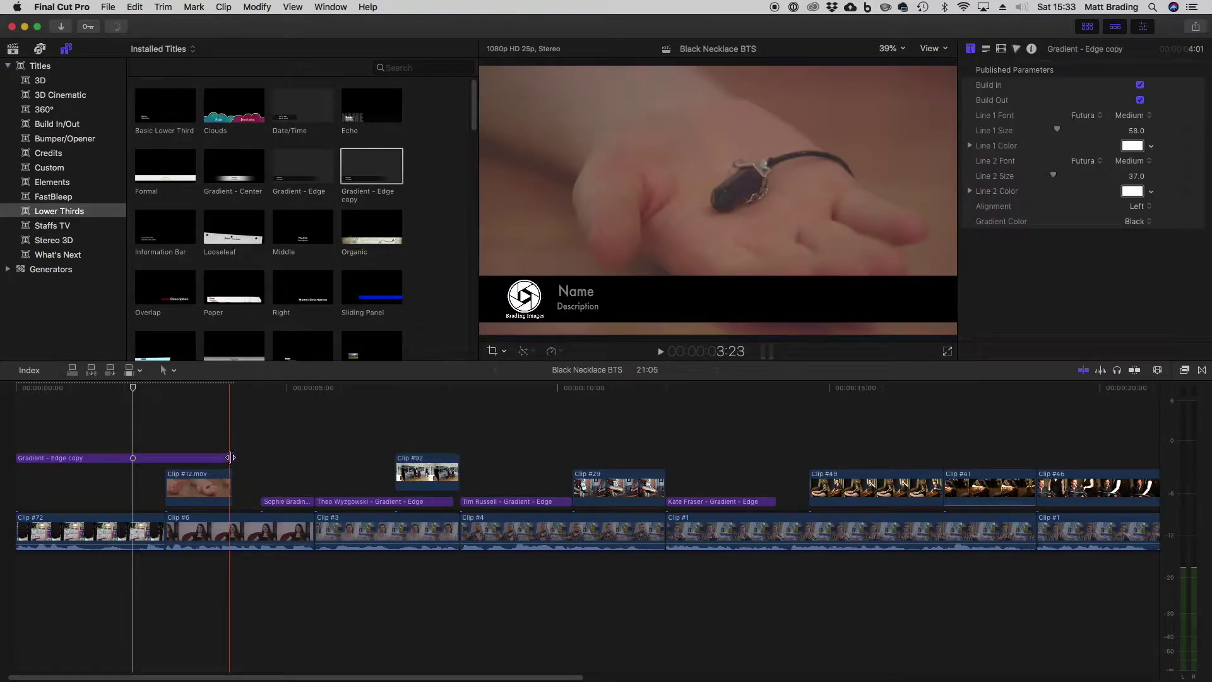
pyautogui.moveTo(230, 458); pyautogui.dragTo(96, 504)
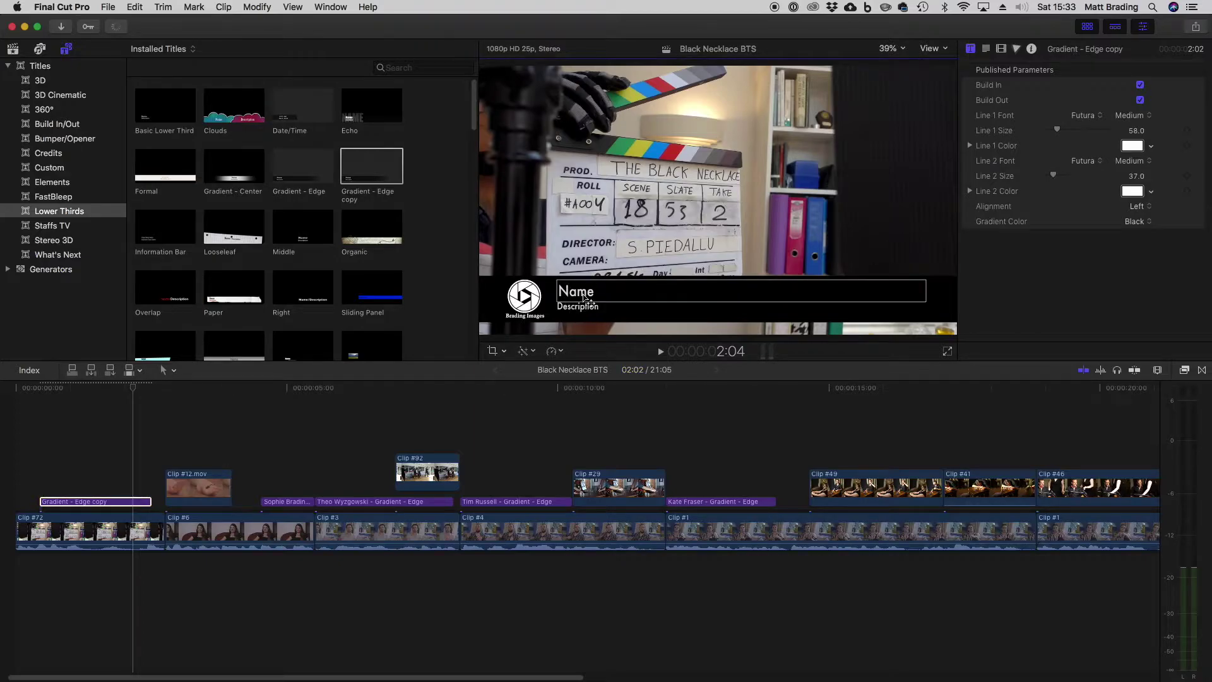
# Step: Enter the presenter's name on the Name line and 'Post Production' on the Description line
pyautogui.doubleClick(584, 295)
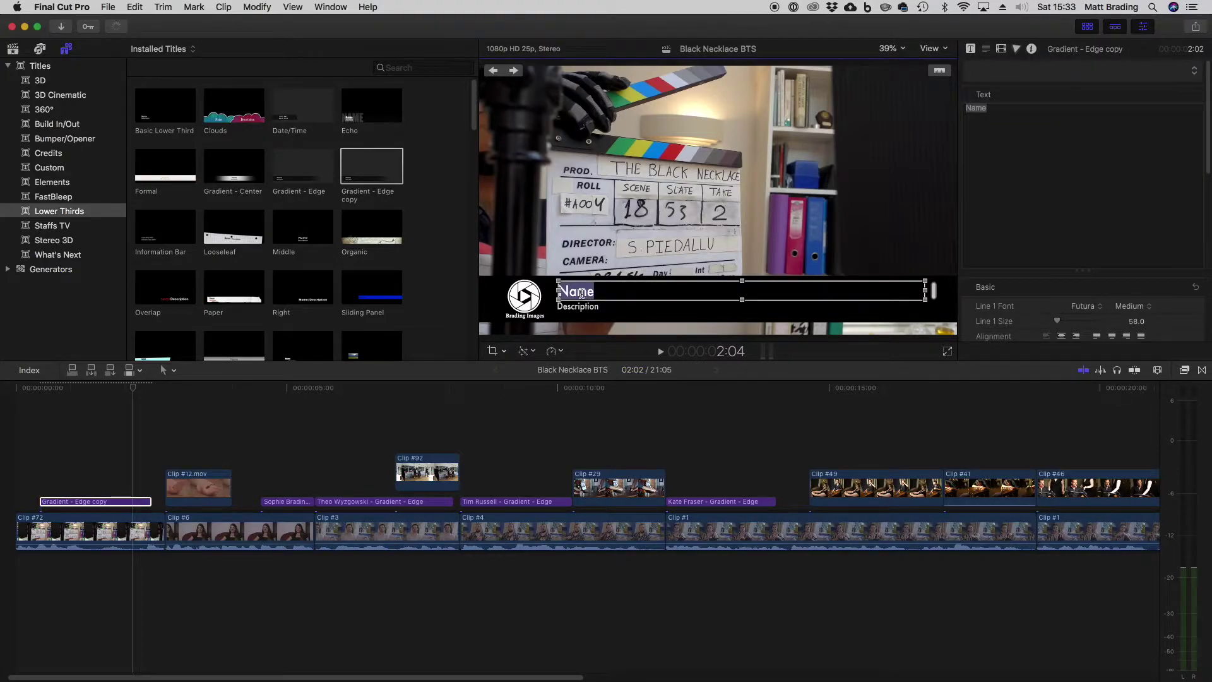
pyautogui.write('Matt Brading')
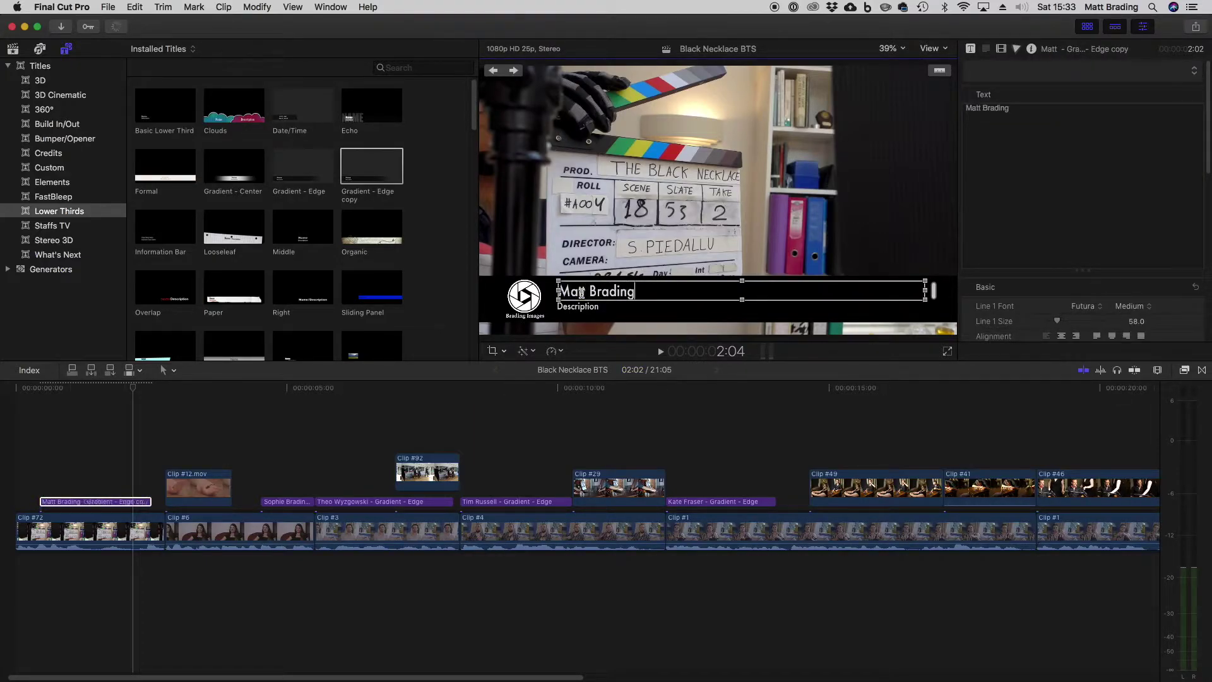
pyautogui.click(576, 307)
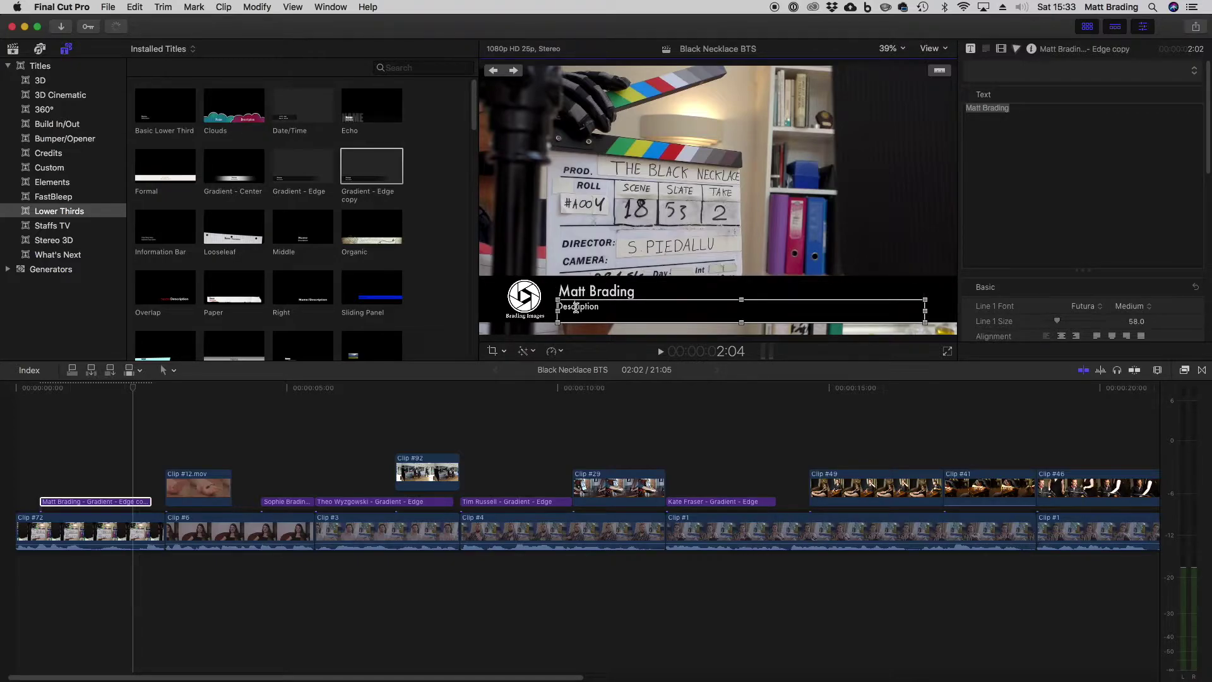
pyautogui.doubleClick(576, 307)
pyautogui.write('Pos')
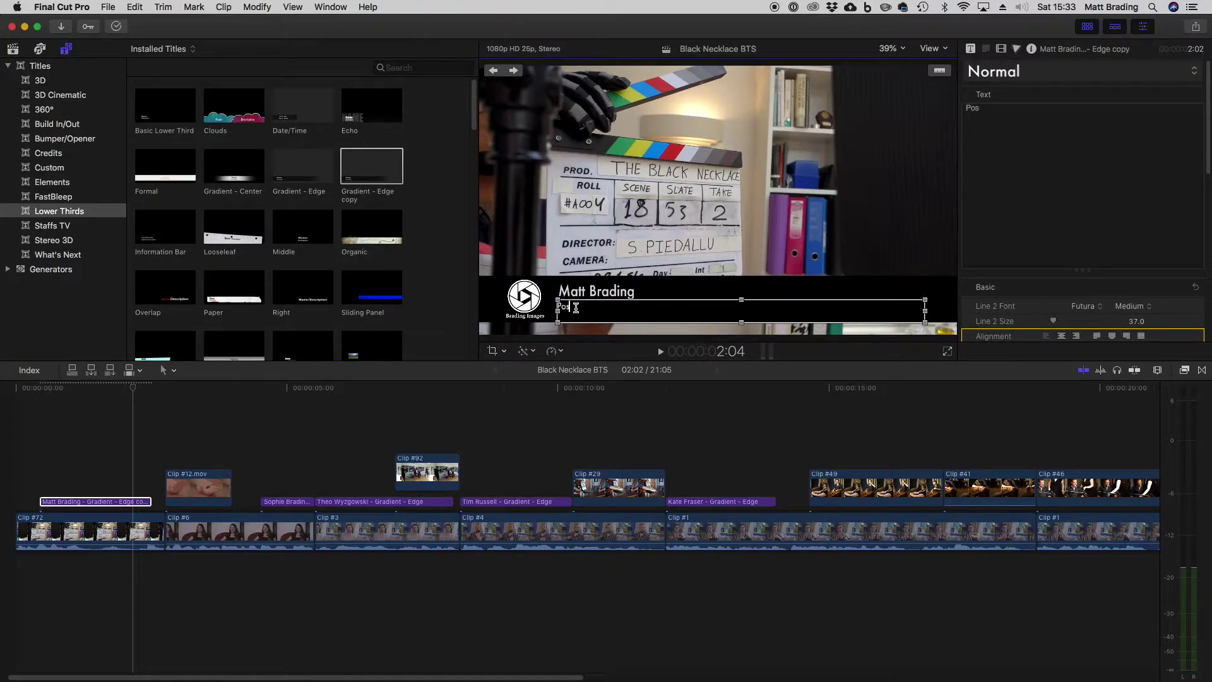
pyautogui.write('t Production')
pyautogui.click(126, 450)
pyautogui.click(107, 502)
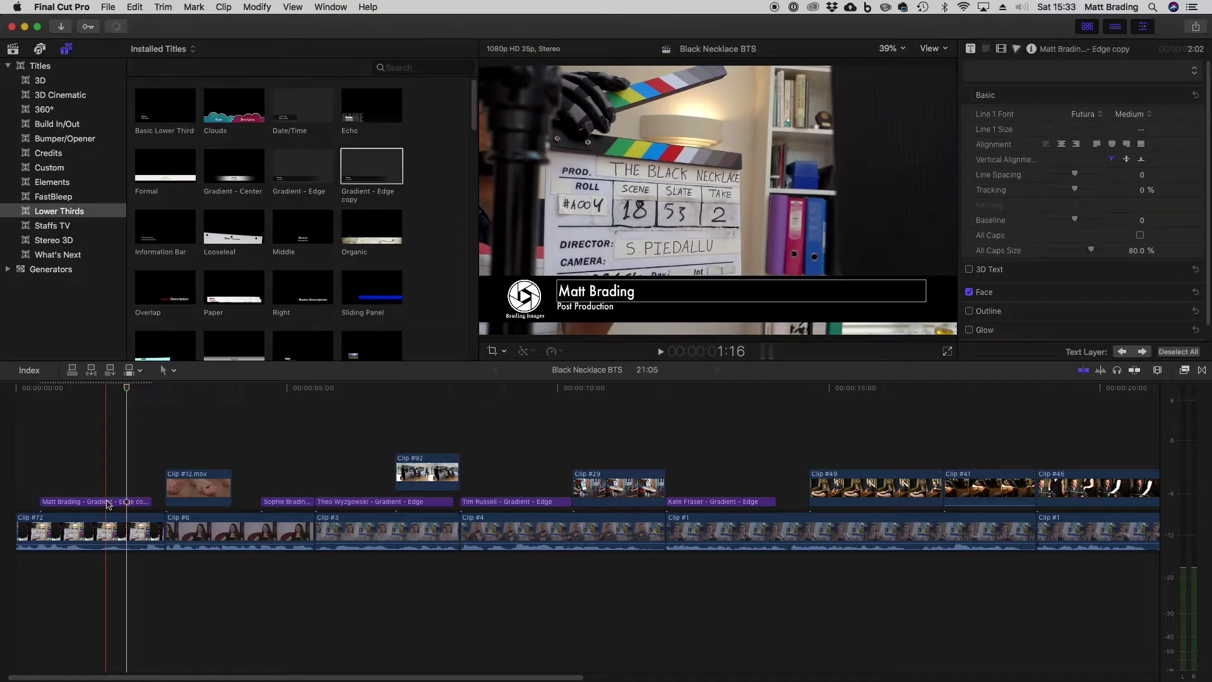